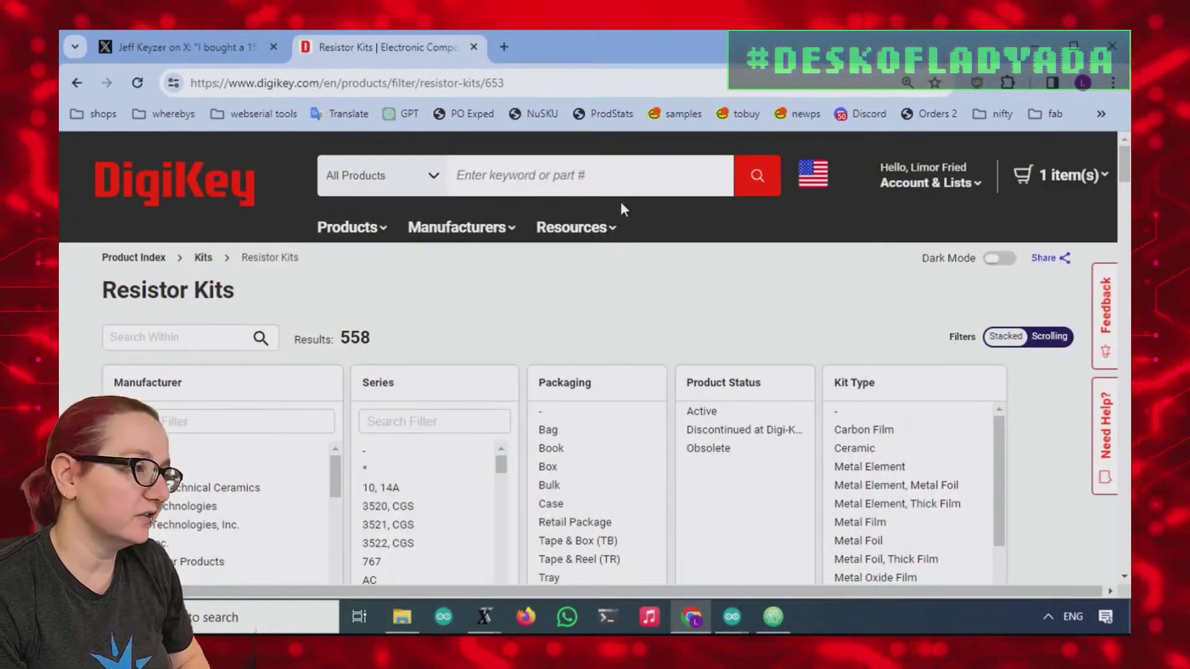
Search DigiKey for 'resistor kit' and open the Resistor Kits category.
text(resistor k)
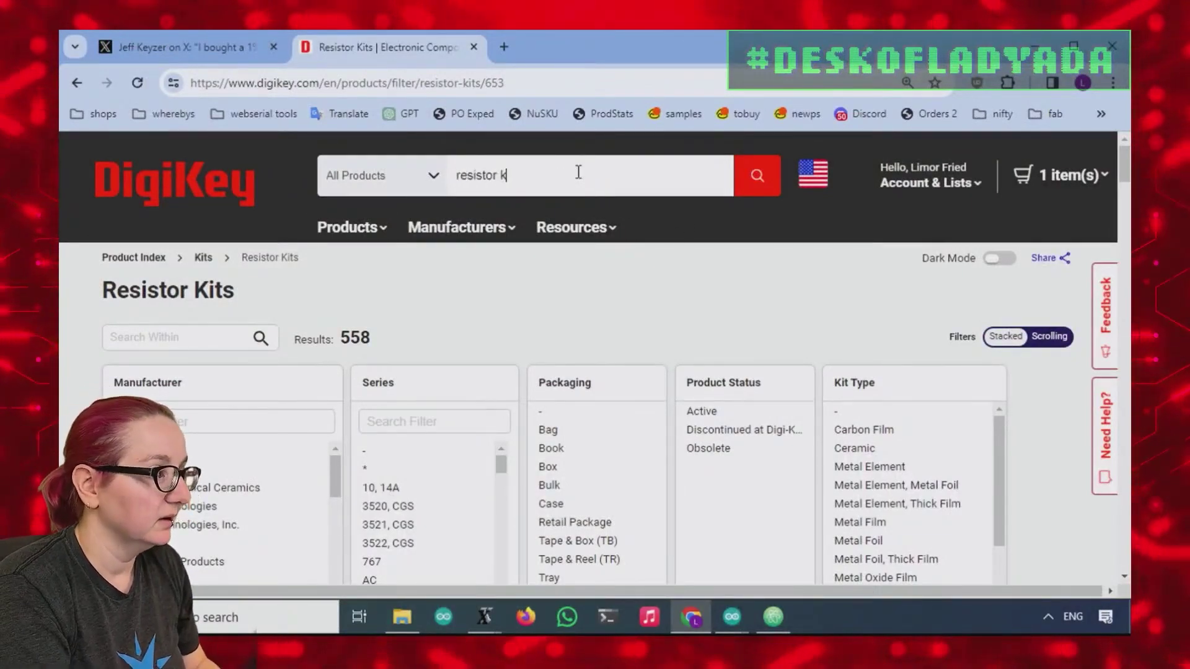
text(u)
key(BackSpace)
text(it)
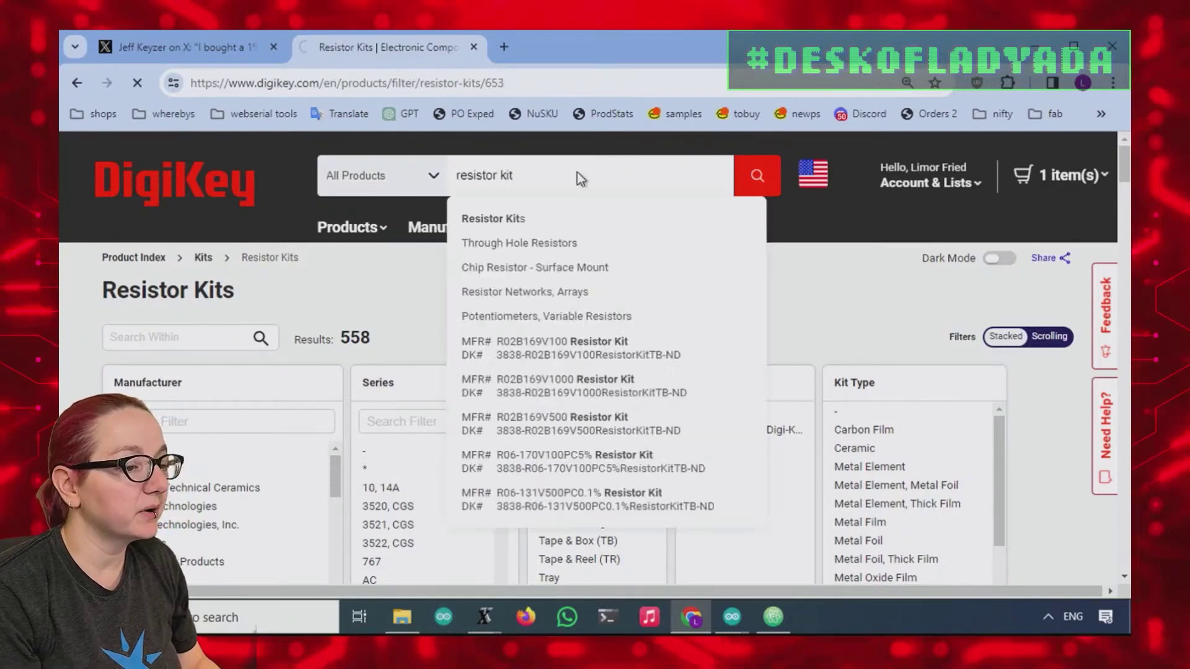
key(Return)
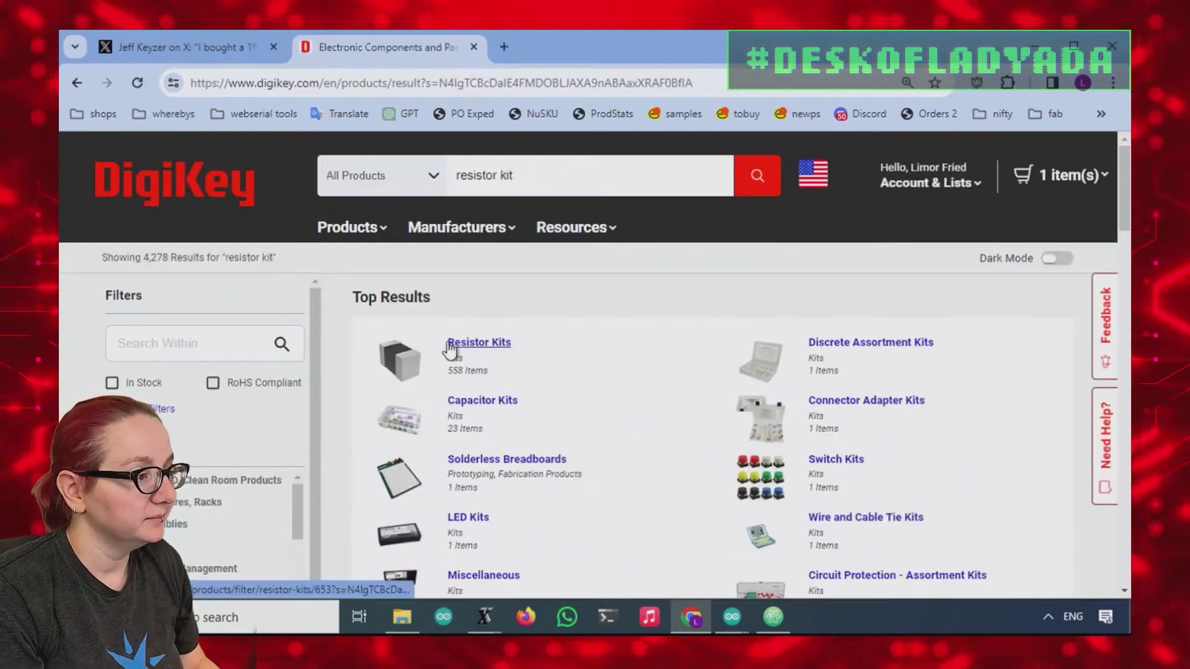
click(455, 345)
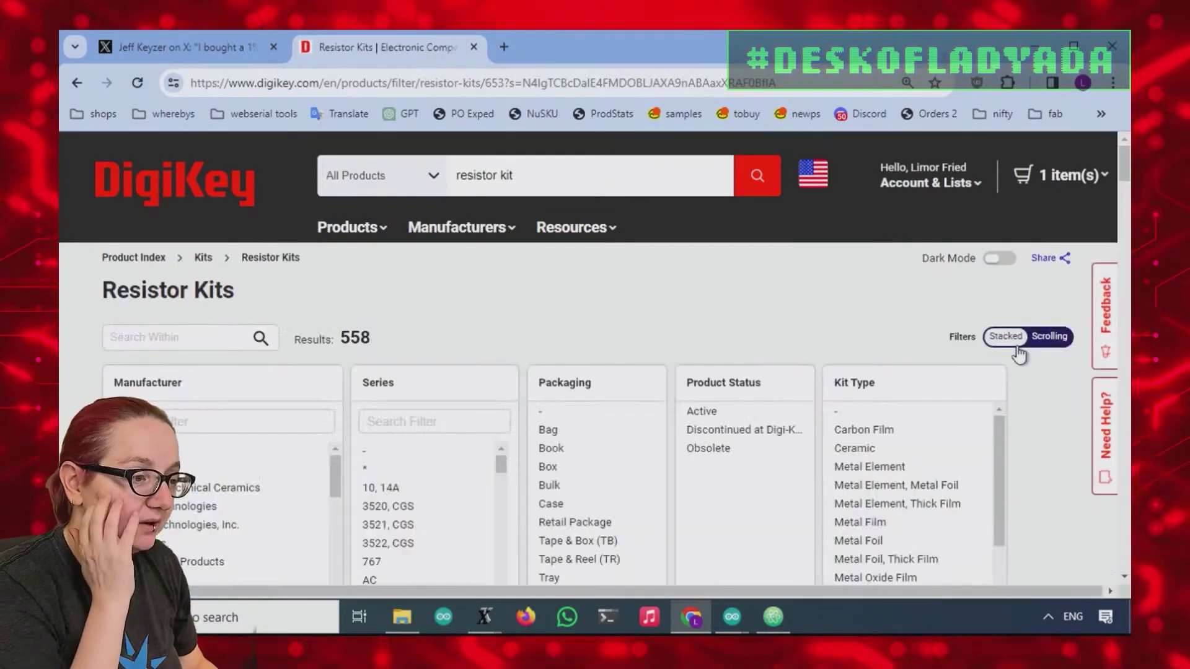
Limit the resistor kits to Active product status and apply the filters.
scroll(849, 303, down, 3)
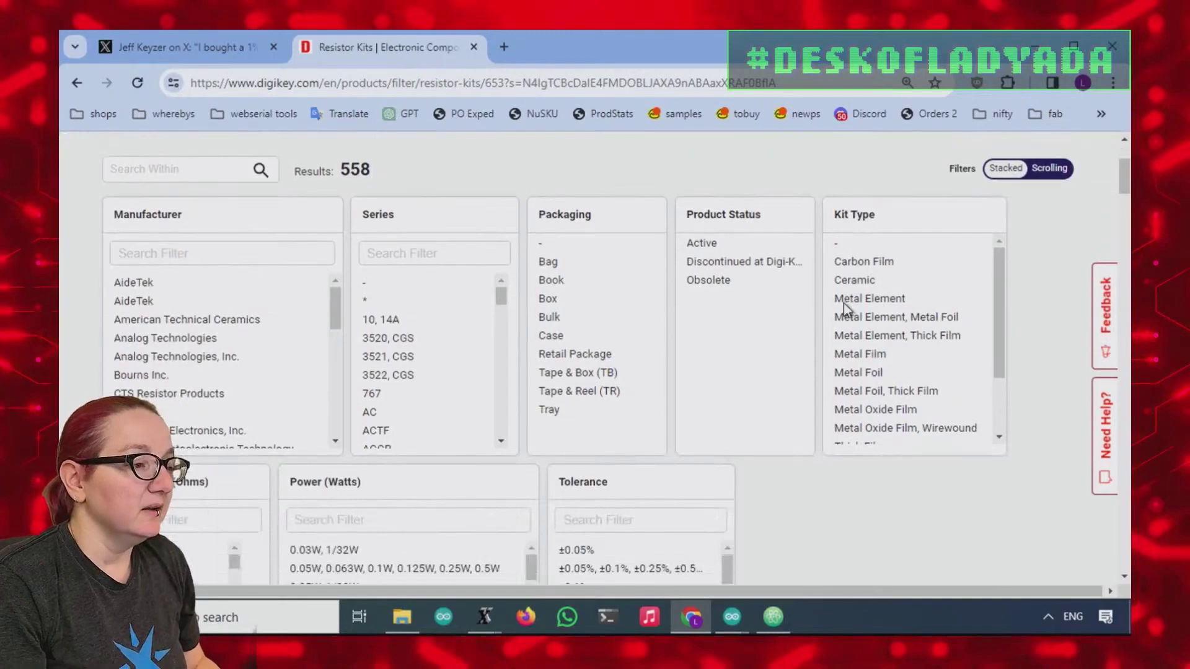
click(744, 245)
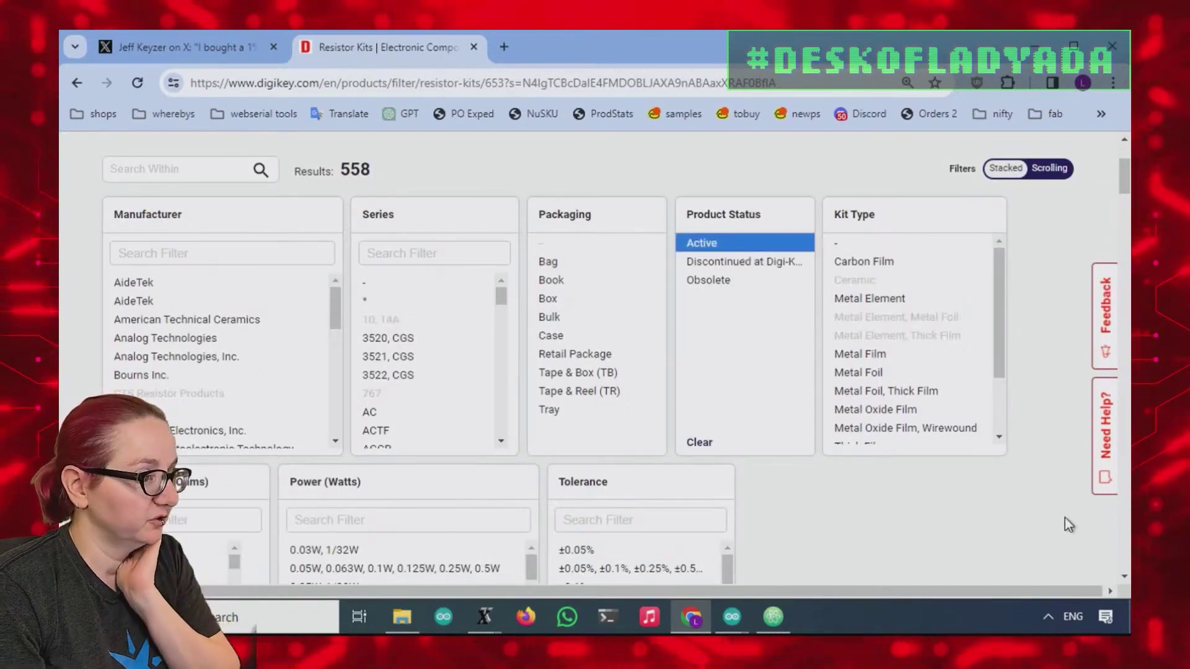
scroll(1017, 480, down, 8)
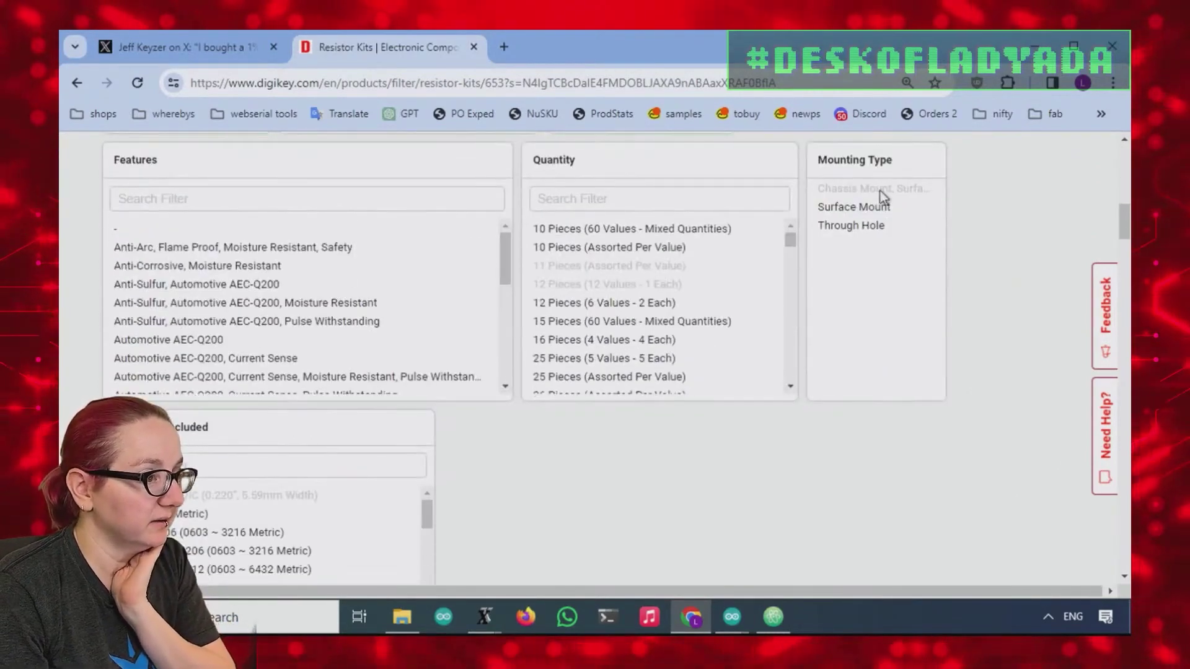
click(863, 227)
scroll(1038, 316, down, 5)
click(882, 416)
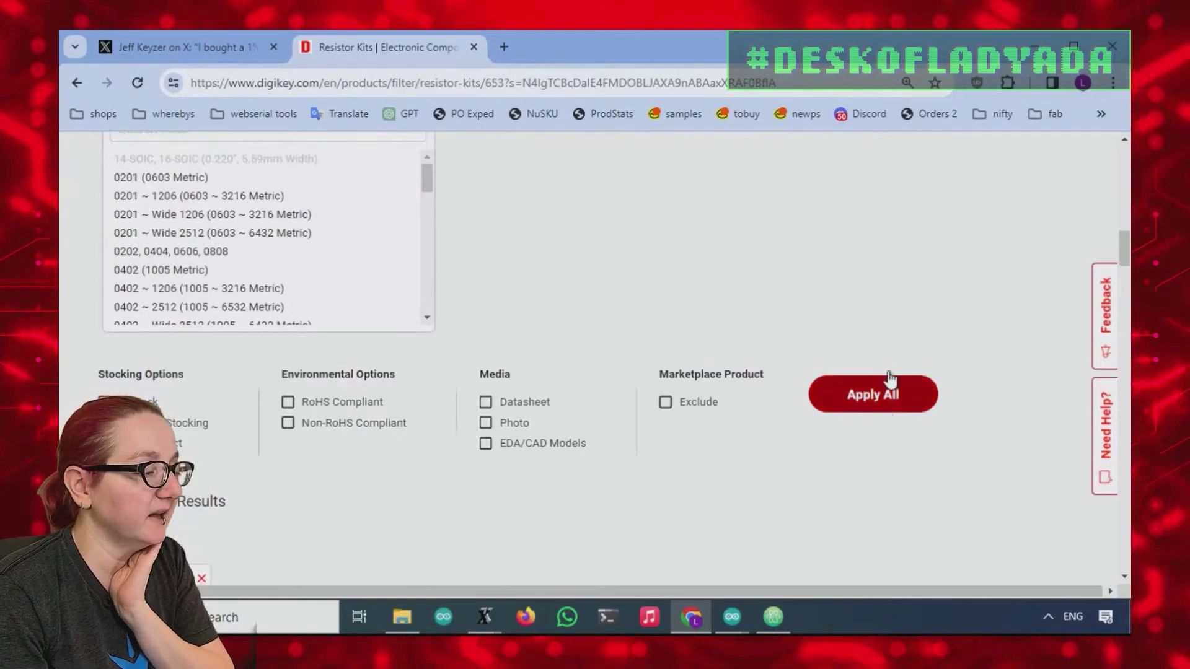
Exclude marketplace products and keep only Normally Stocking kits, leaving 420 results.
scroll(699, 316, down, 8)
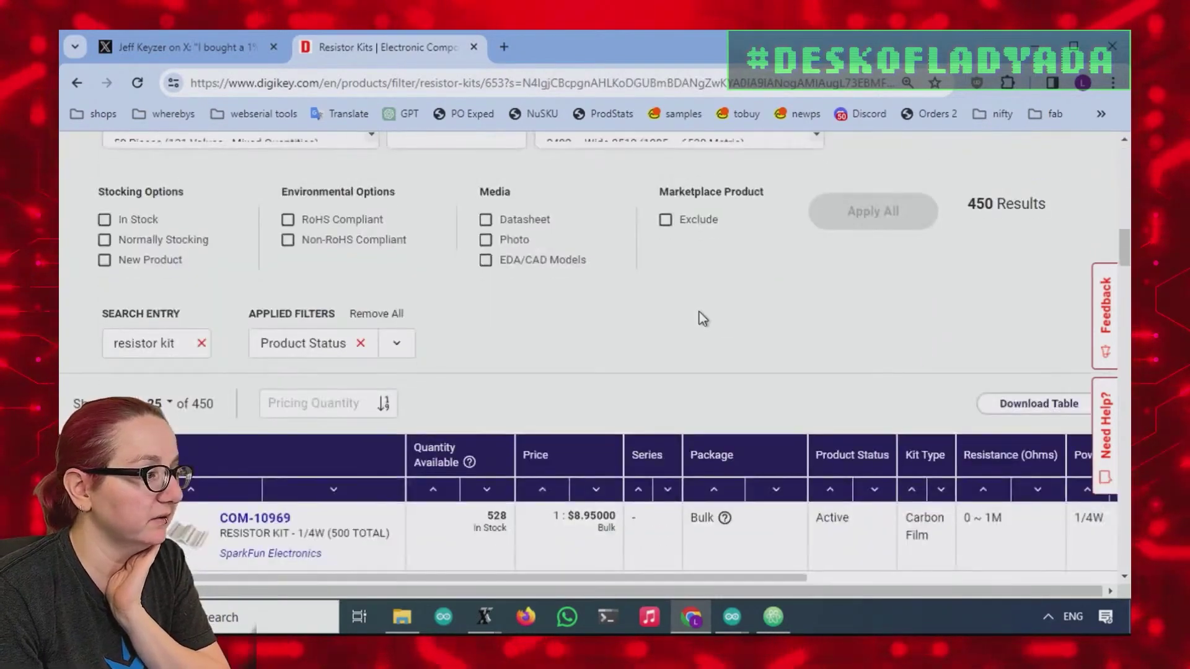
click(666, 221)
click(861, 224)
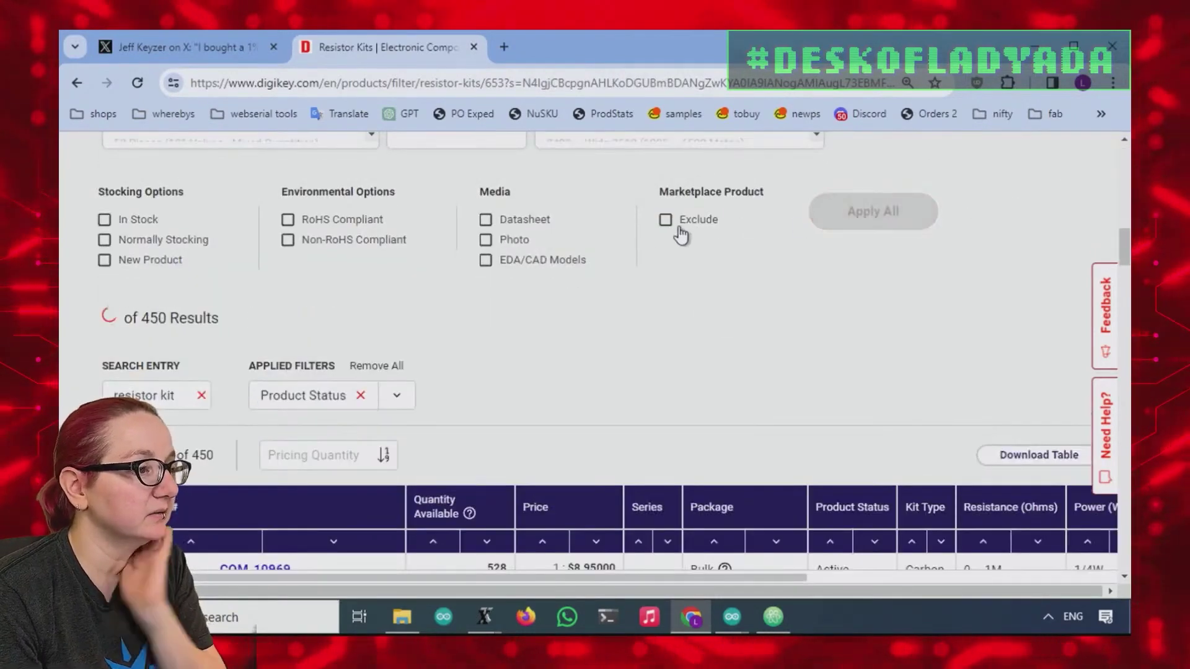
click(122, 241)
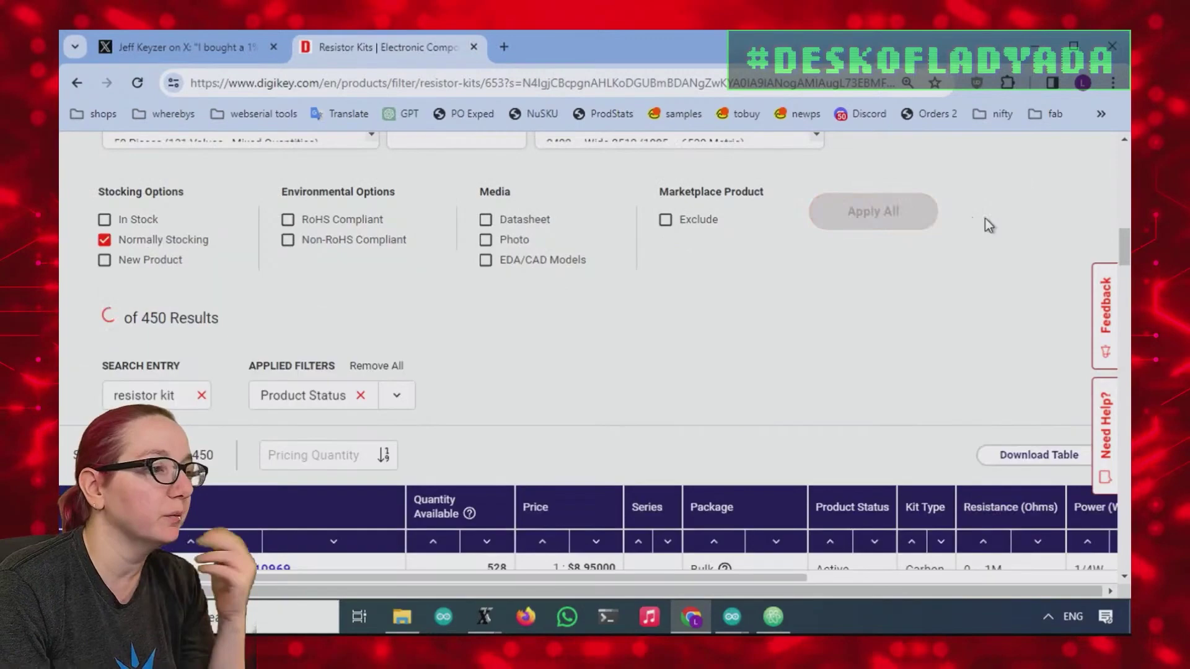
click(872, 217)
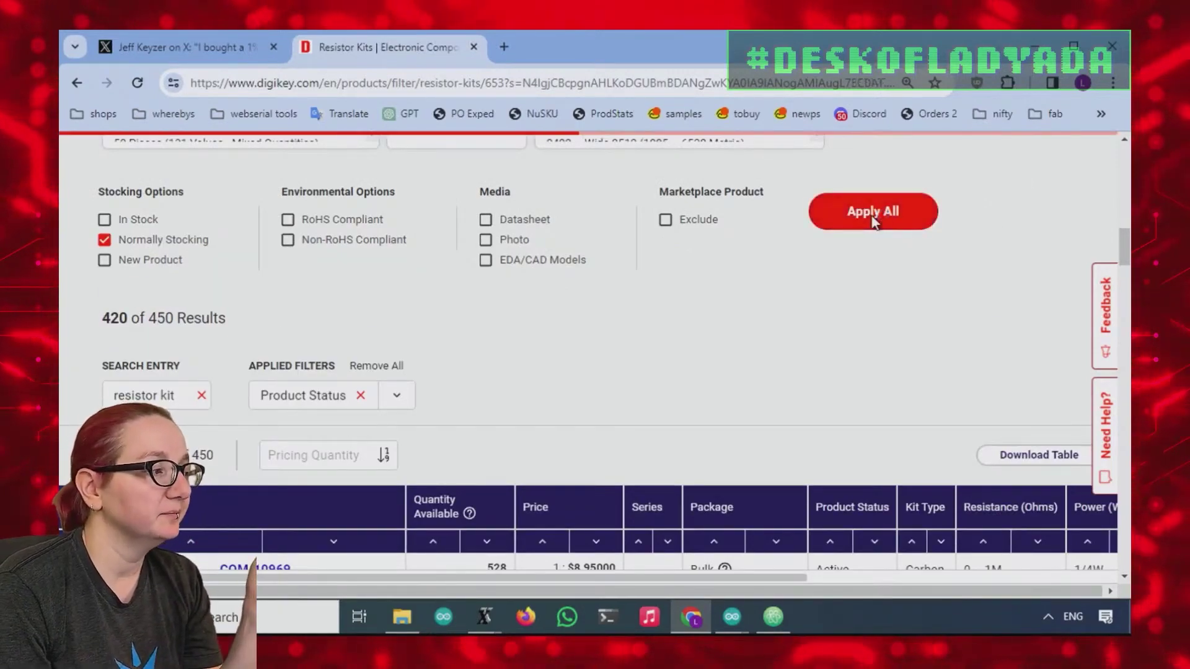
Review the 420 kits, such as Yageo's RS212 360pcs kit at $39.75, then return to the filters.
scroll(917, 310, down, 3)
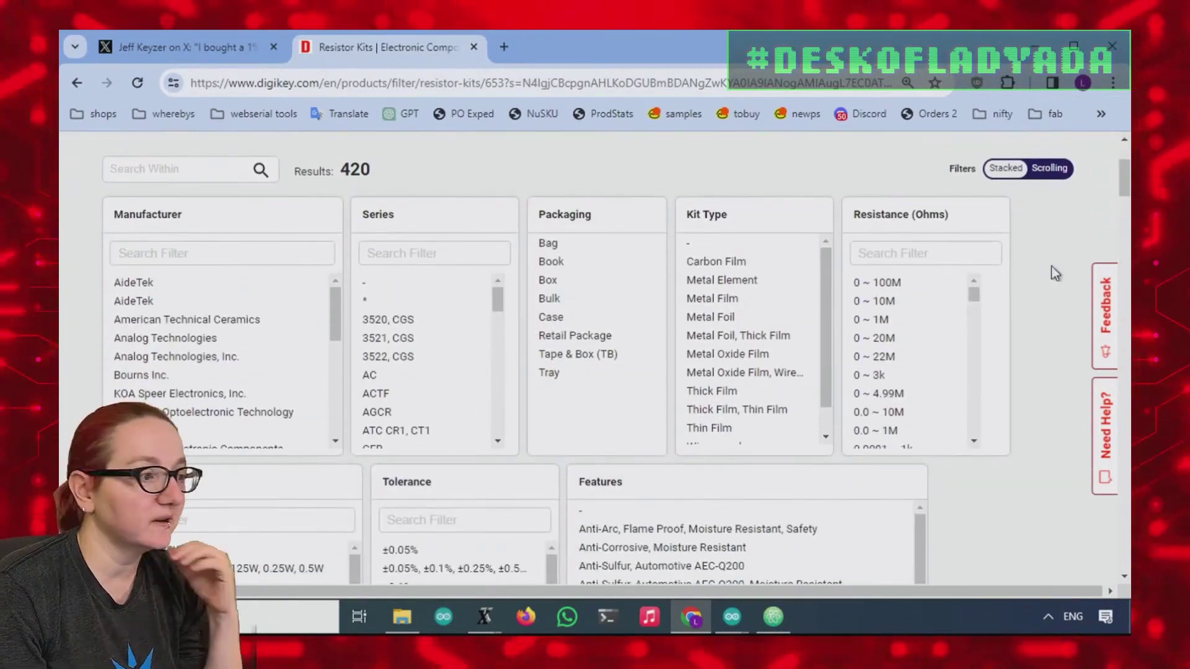
scroll(1012, 270, down, 6)
scroll(1014, 259, down, 9)
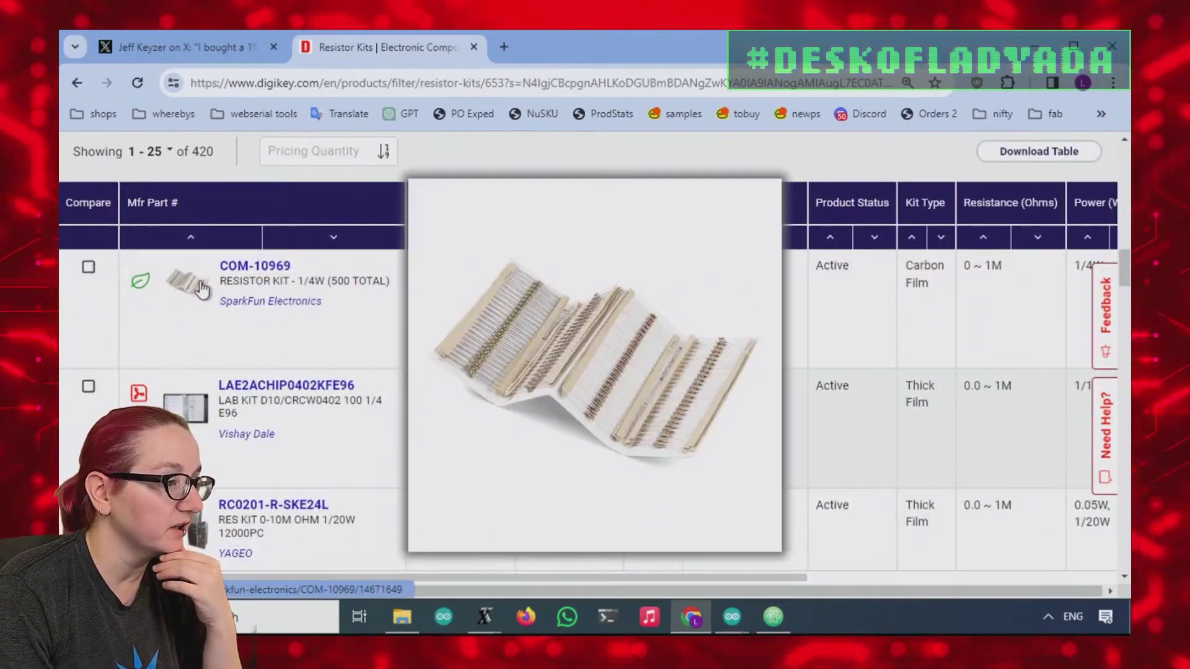
drag(744, 579, 780, 576)
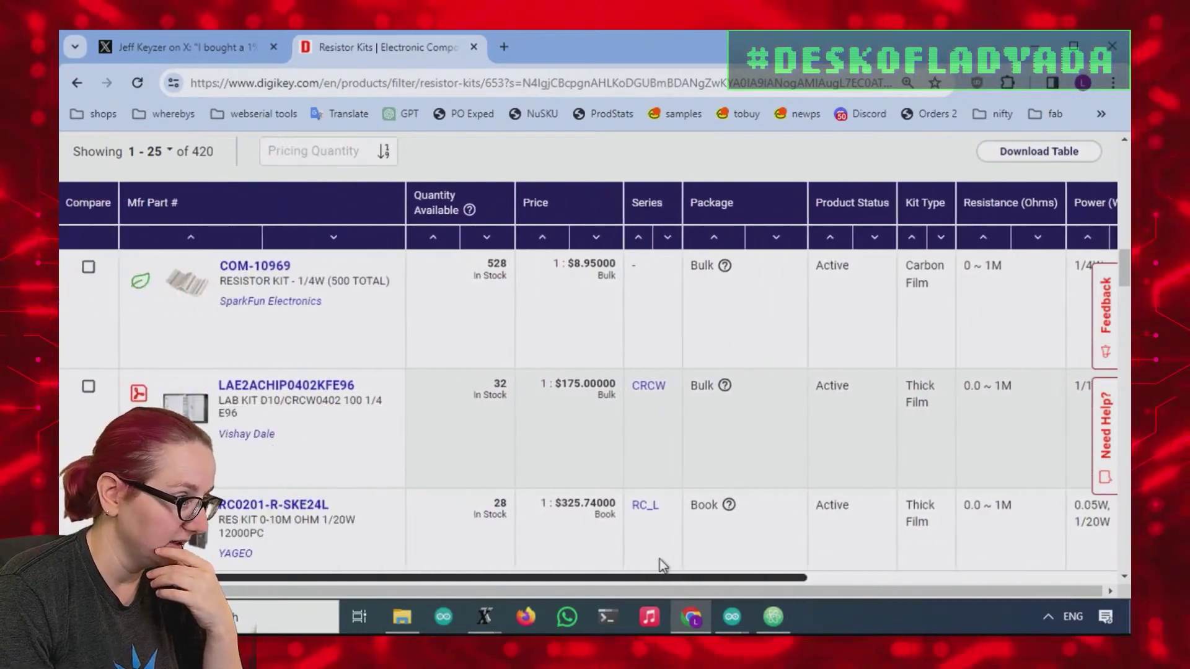
mouse_move(191, 419)
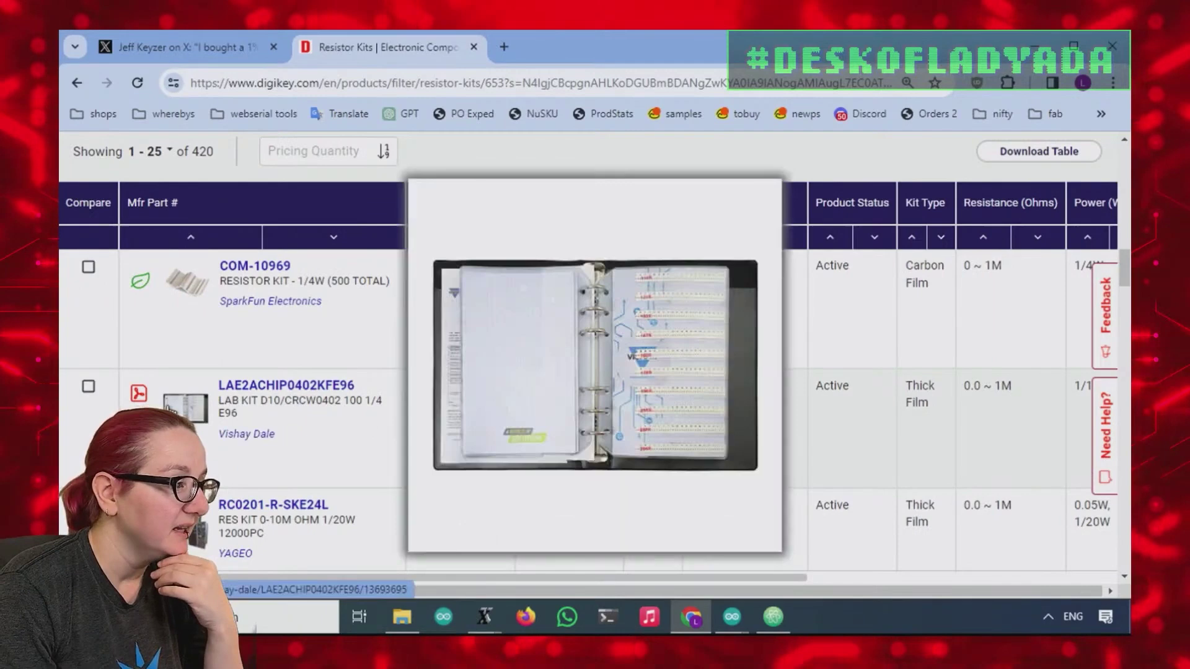
scroll(186, 402, down, 3)
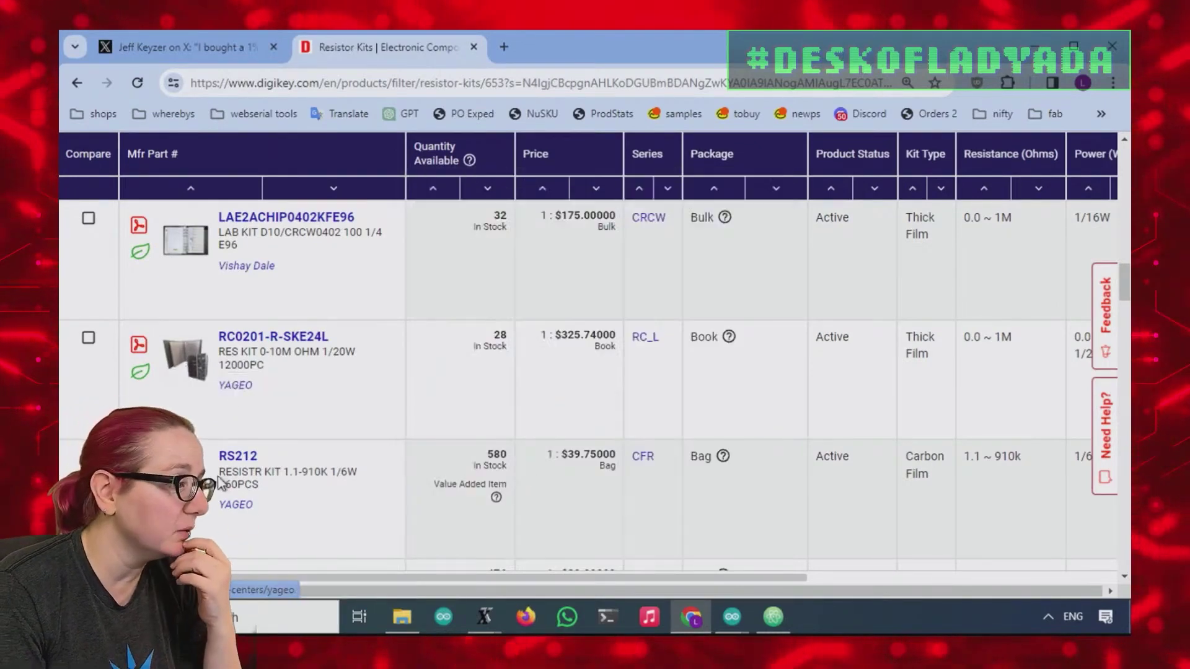
mouse_move(187, 489)
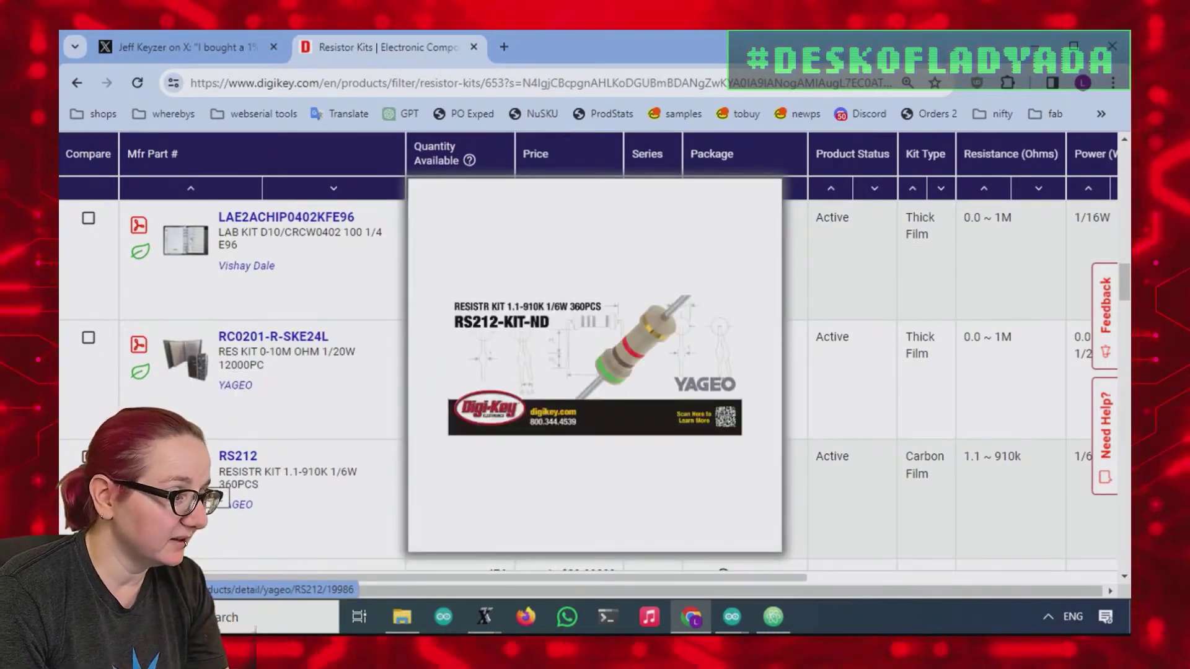
scroll(850, 399, down, 5)
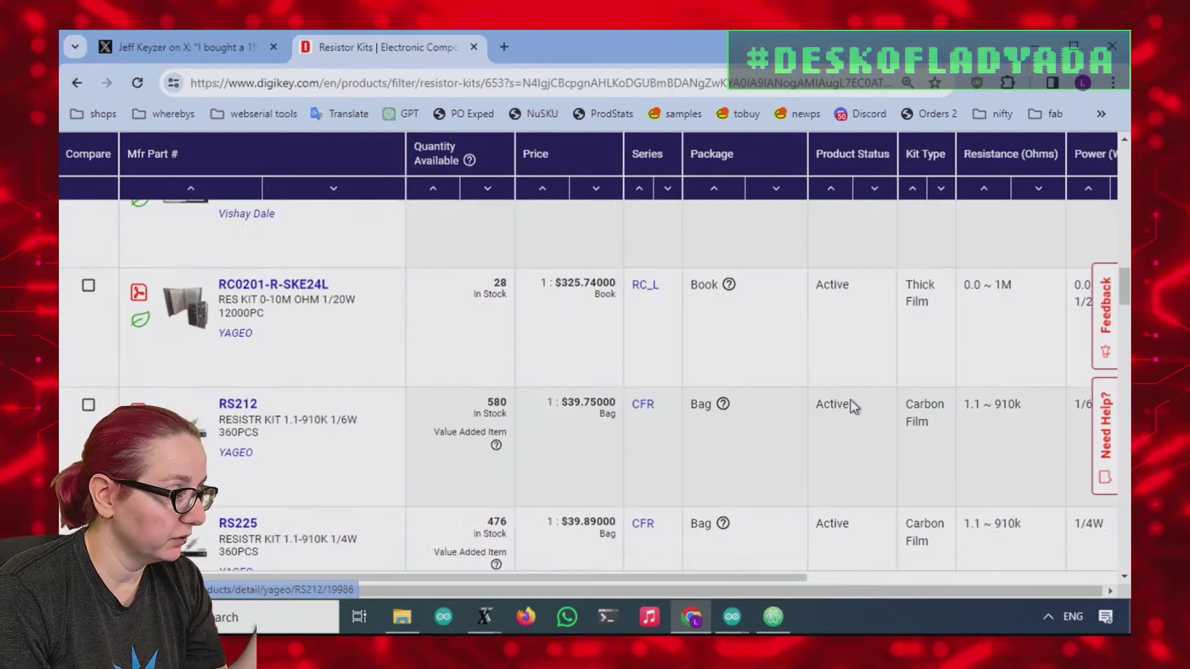
scroll(838, 392, up, 10)
scroll(816, 385, up, 5)
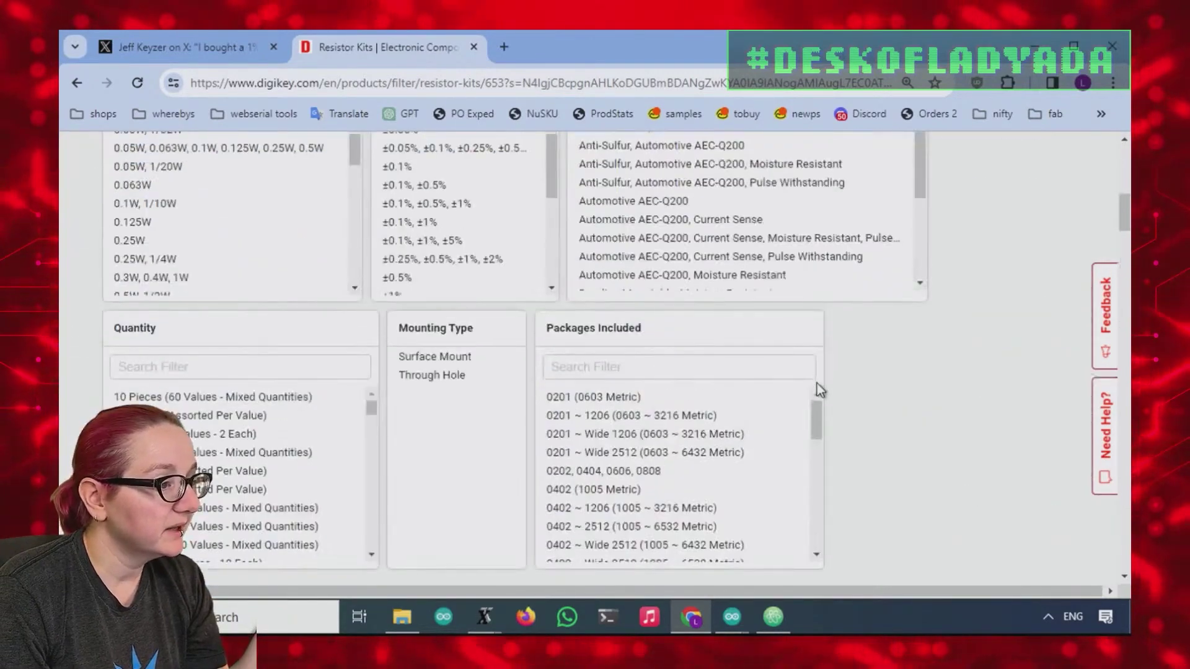
Apply the Through Hole mounting filter and scroll the 50 kits to the RS150, RS5X and RS1X rows.
click(421, 379)
scroll(1049, 345, down, 3)
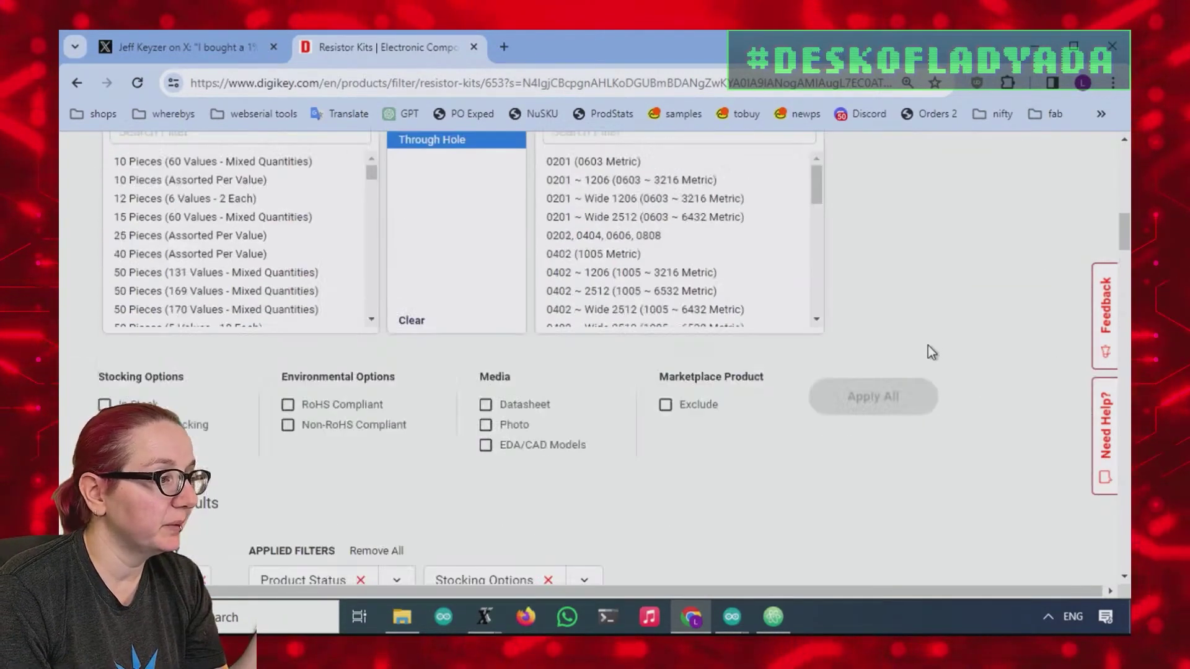
click(930, 413)
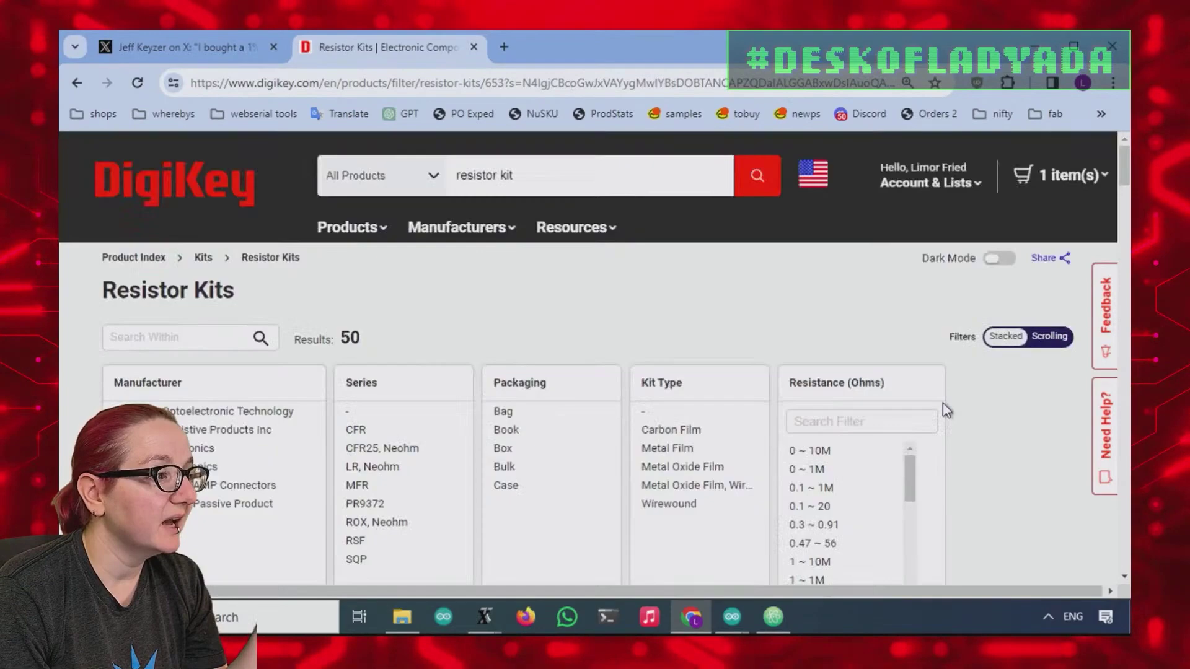
scroll(943, 403, down, 3)
scroll(945, 407, down, 1)
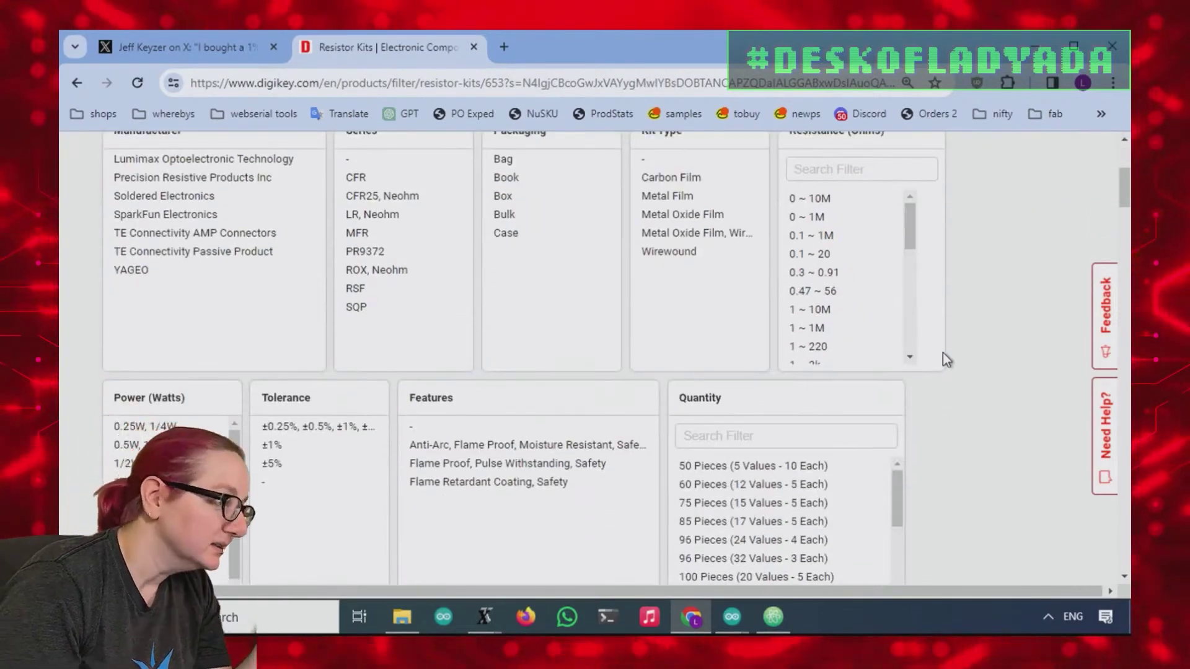
scroll(942, 359, down, 5)
scroll(944, 366, down, 3)
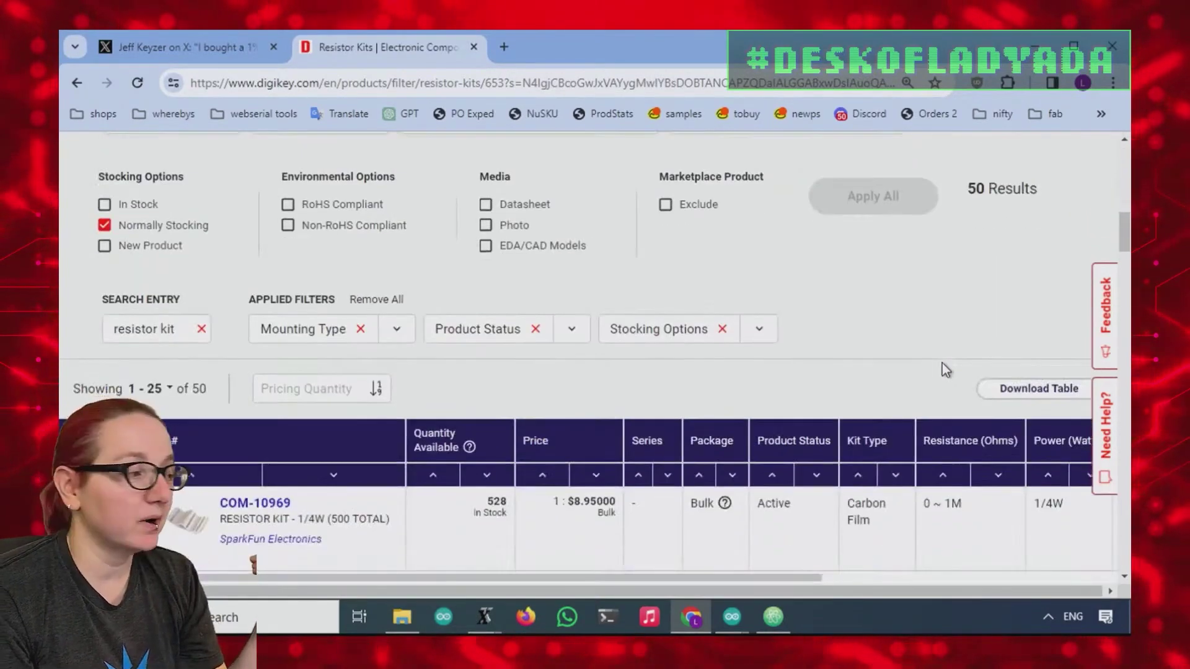
scroll(942, 363, down, 4)
scroll(942, 364, down, 4)
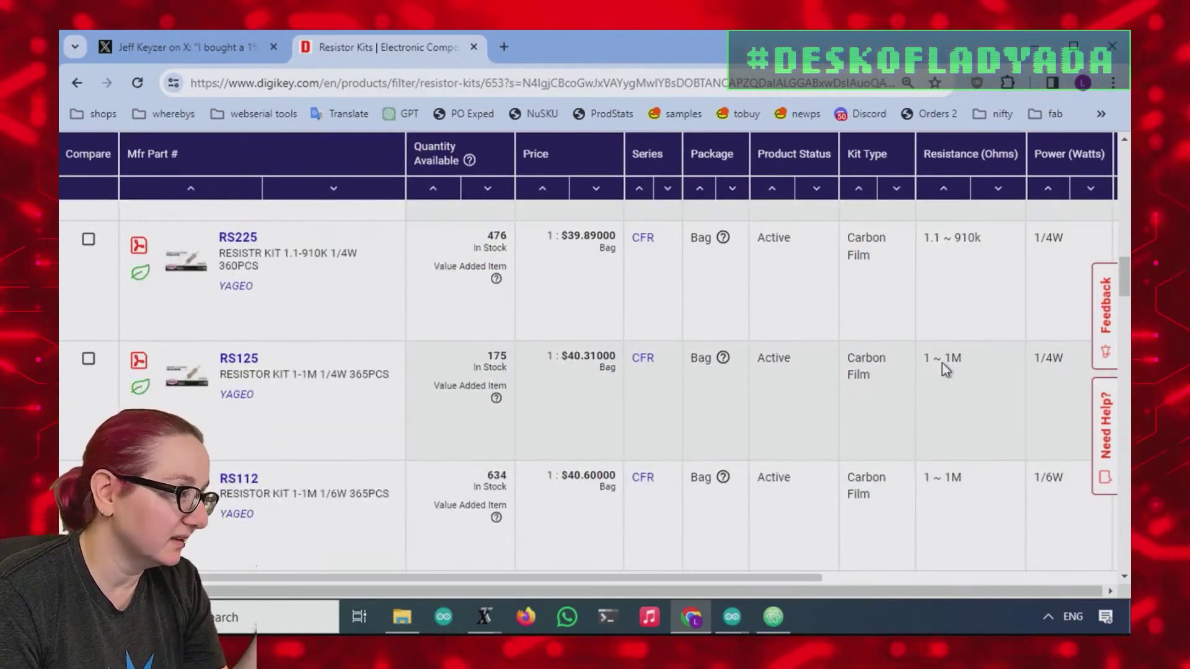
scroll(942, 363, down, 3)
scroll(942, 363, down, 4)
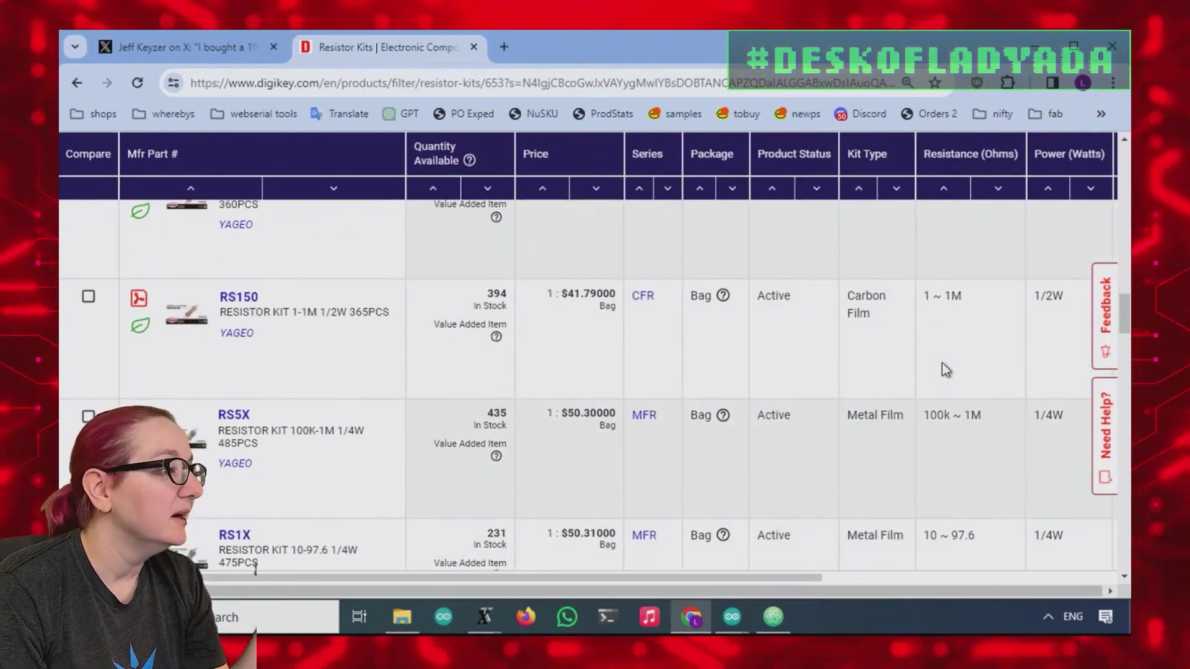
scroll(947, 359, down, 2)
Filter Tolerance to ±1%, the mixed-tolerance option including ±1%, and '-', then apply.
scroll(613, 390, up, 15)
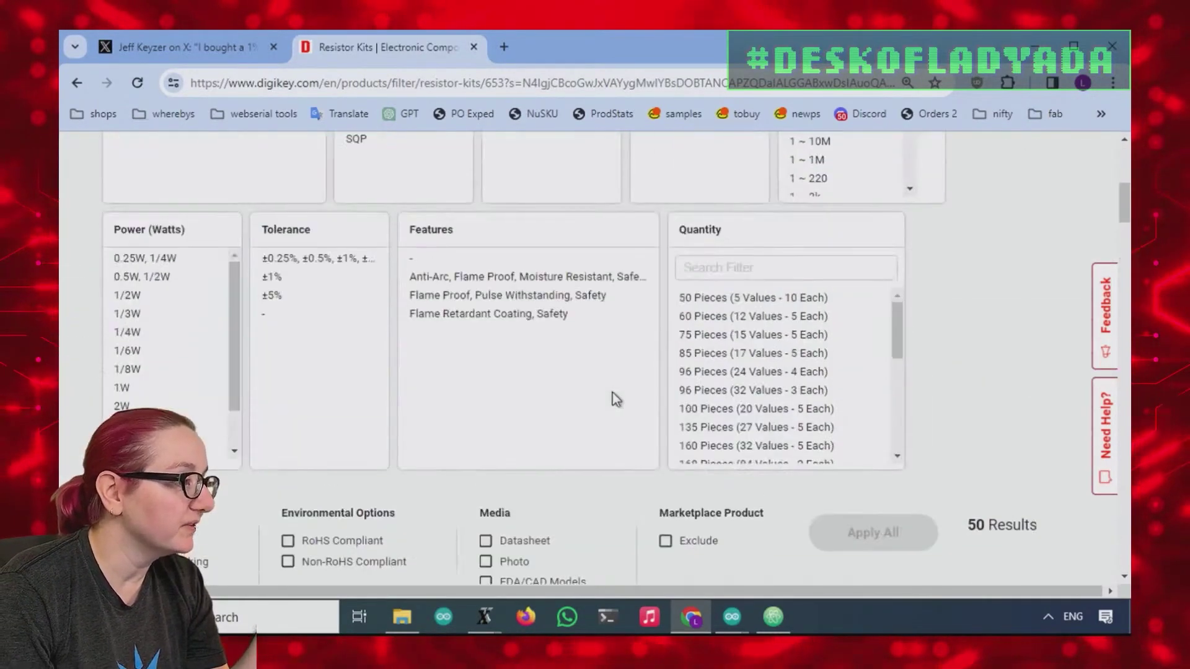
scroll(613, 392, up, 1)
click(343, 365)
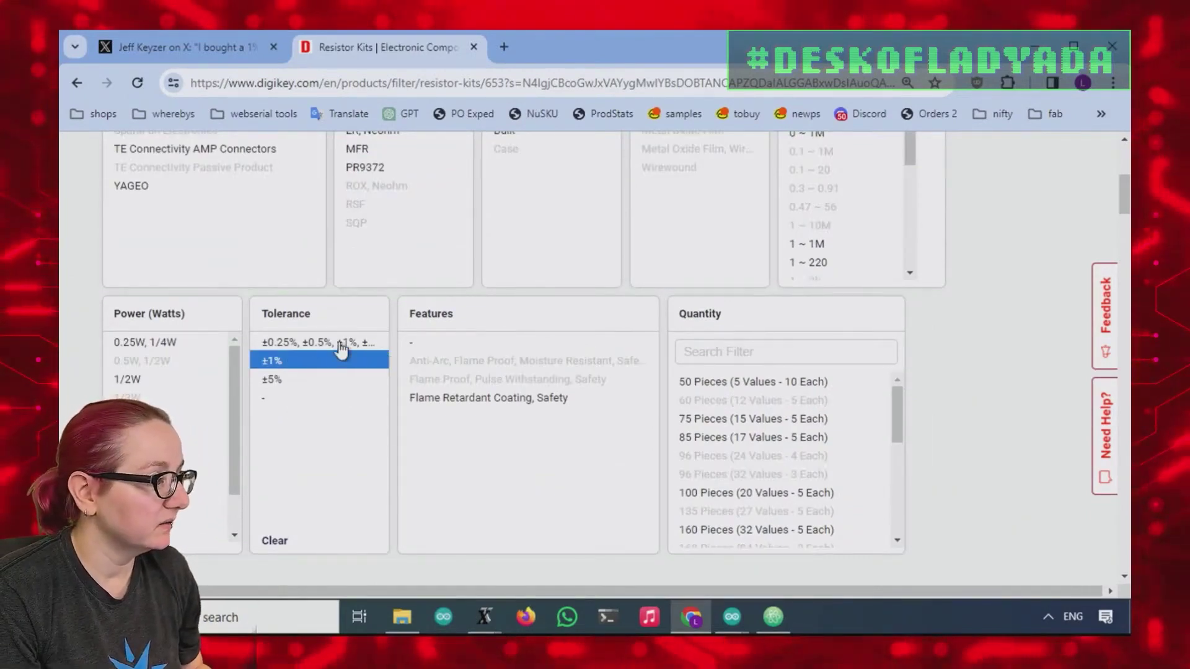
click(360, 338)
click(353, 395)
scroll(1072, 321, down, 5)
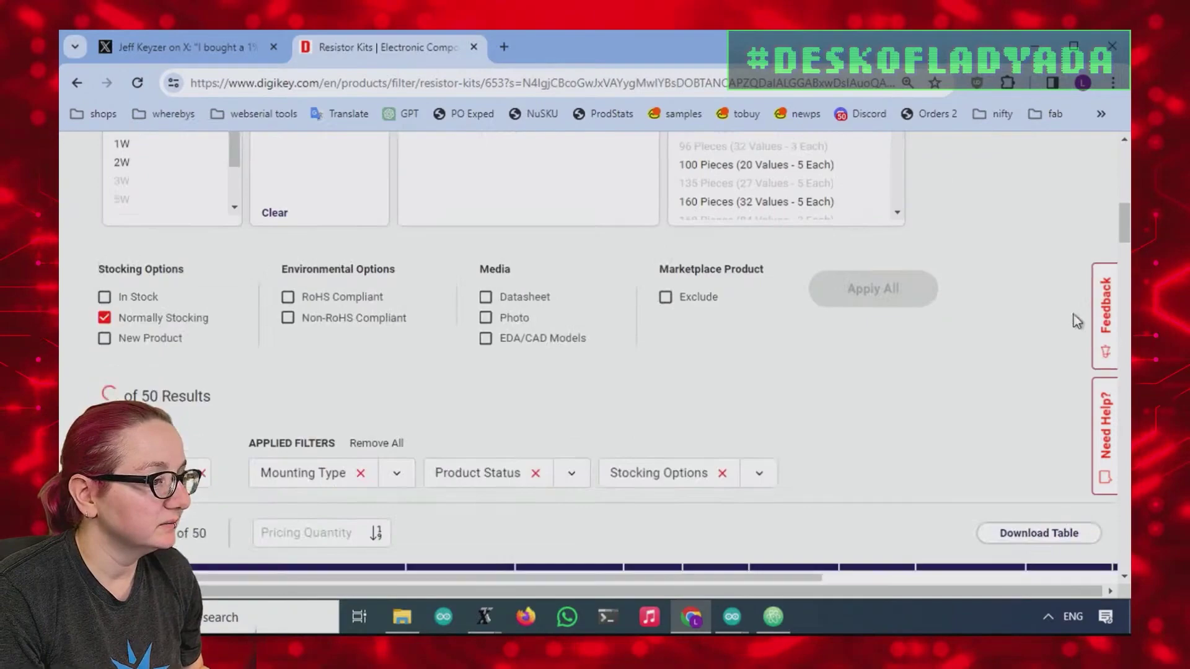
click(901, 288)
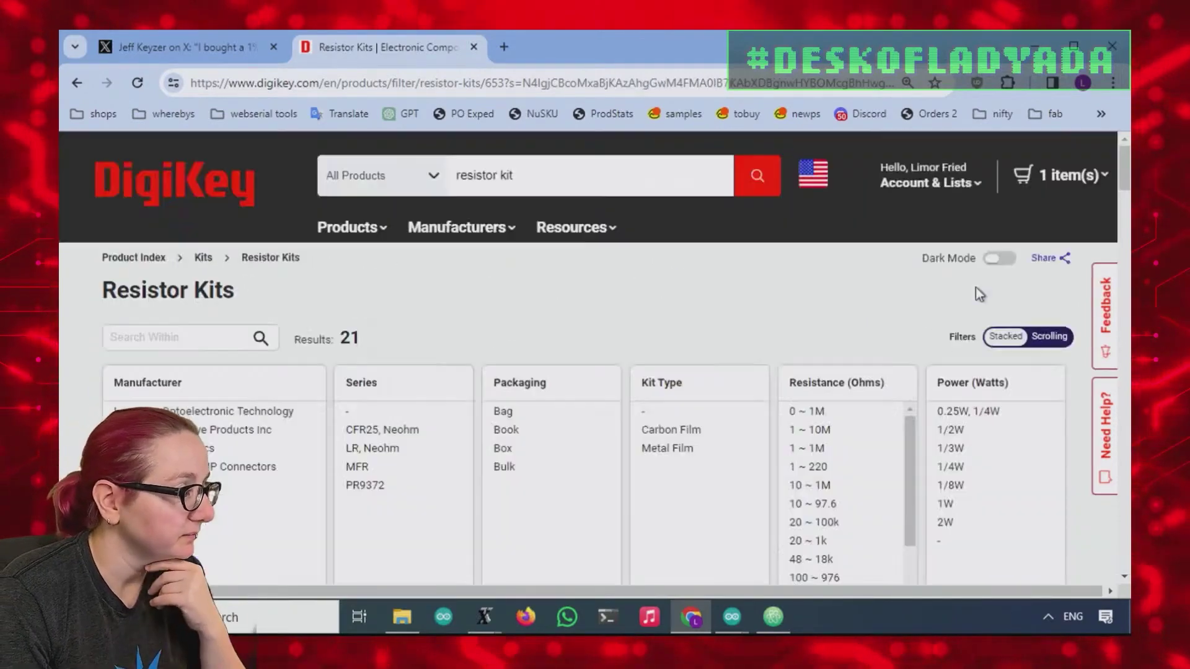
Review the 21 remaining kits, led by Yageo's RS5X 100k–1M 1/4W kit at $50.30.
scroll(975, 288, down, 4)
scroll(972, 293, down, 10)
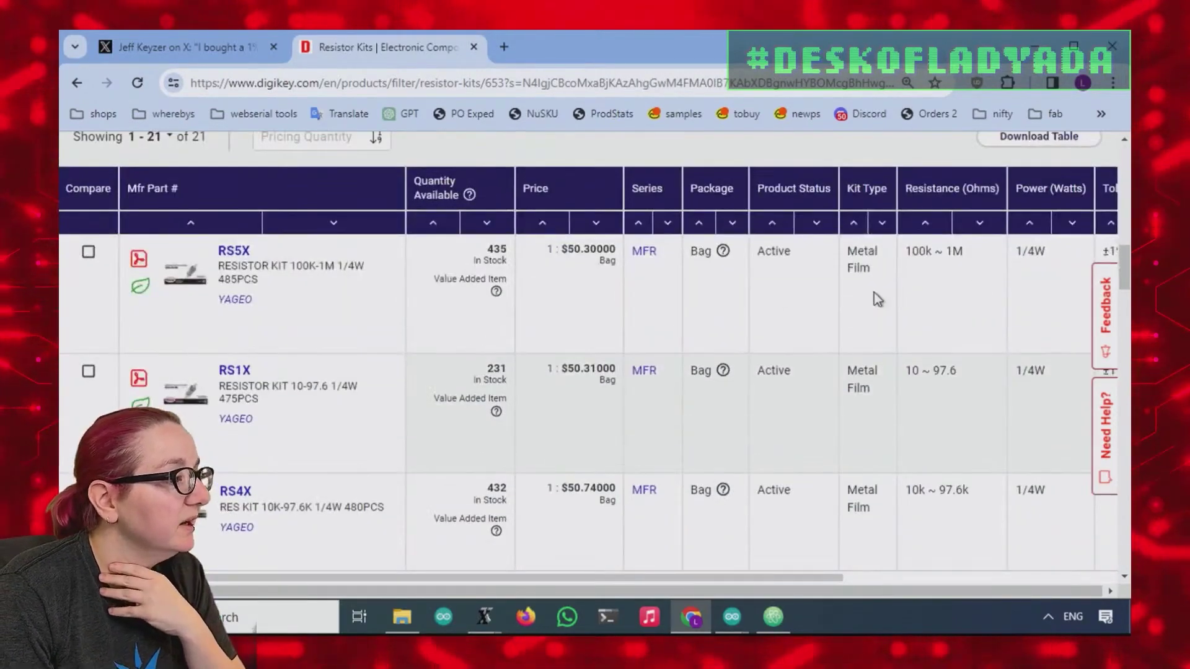
scroll(653, 318, down, 4)
scroll(653, 318, down, 12)
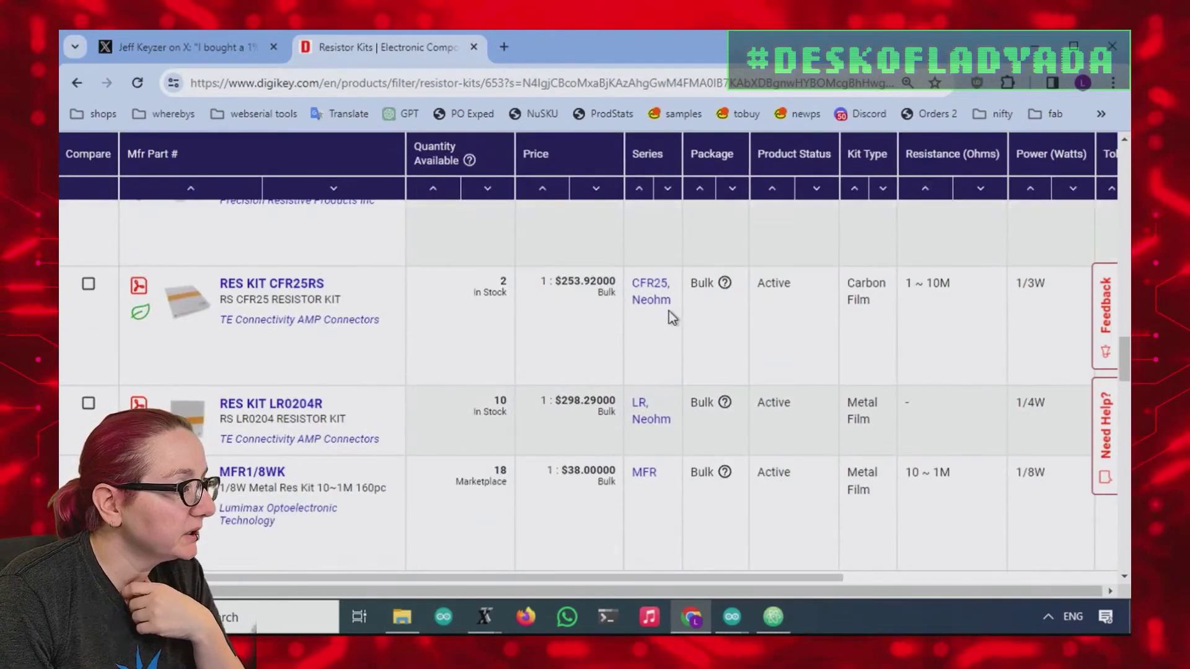
scroll(444, 343, down, 1)
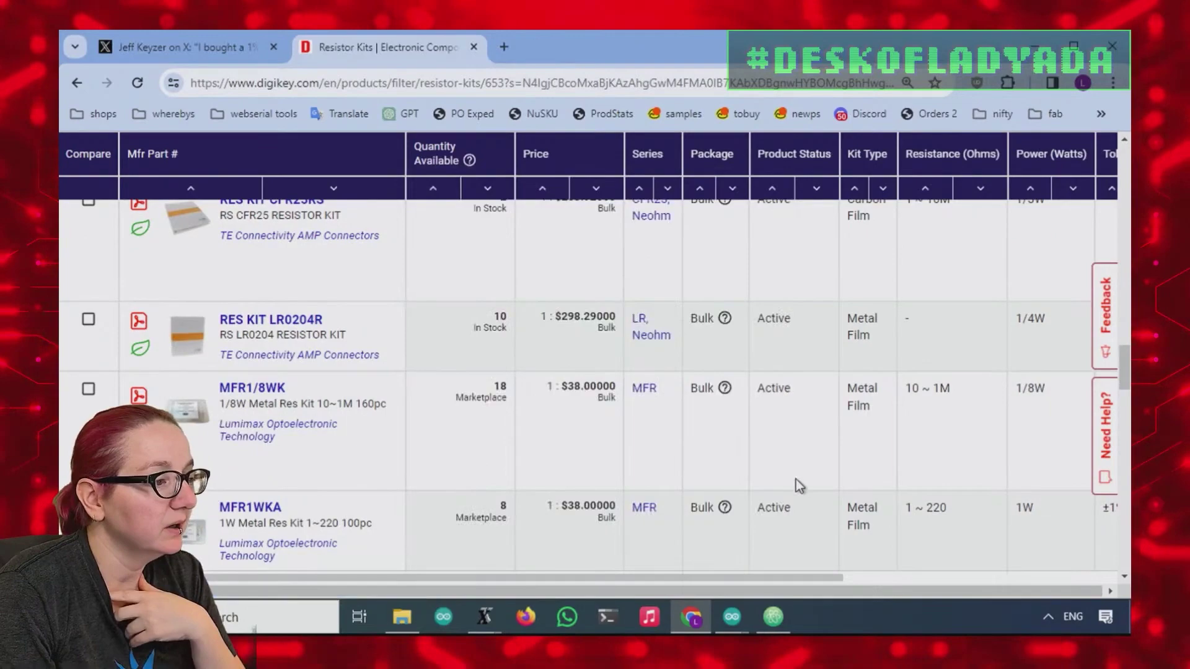
scroll(796, 478, up, 2)
scroll(796, 464, up, 10)
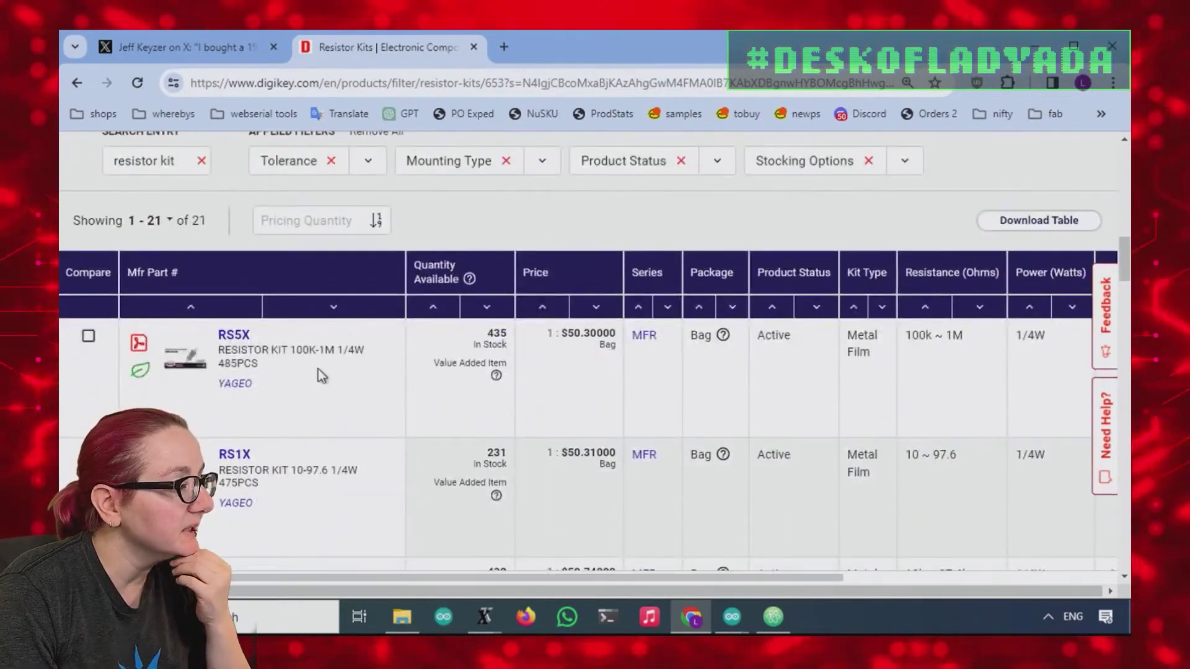
mouse_move(193, 362)
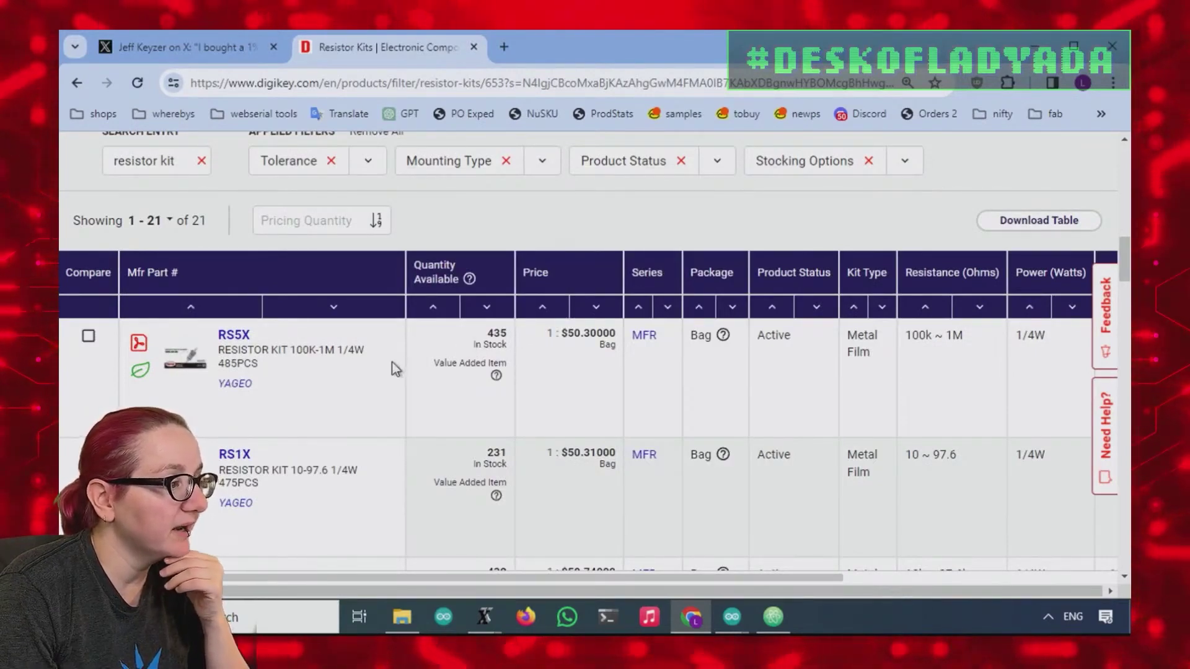
scroll(392, 362, down, 2)
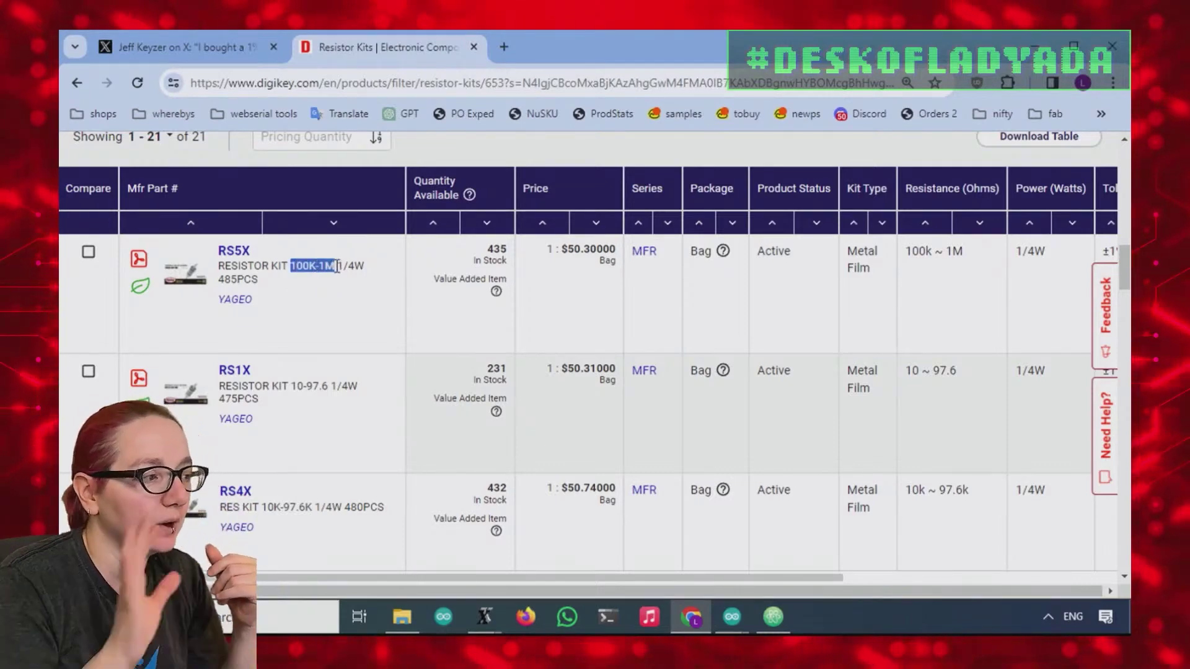
scroll(335, 257, down, 2)
drag(291, 302, 328, 301)
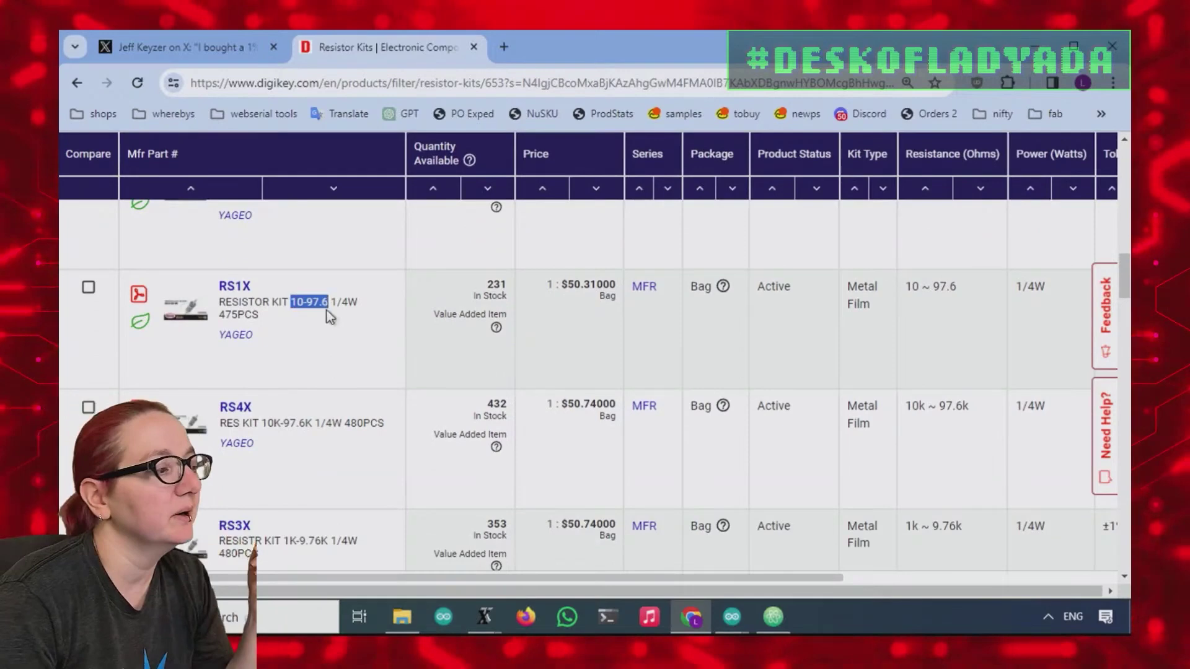
drag(268, 423, 293, 421)
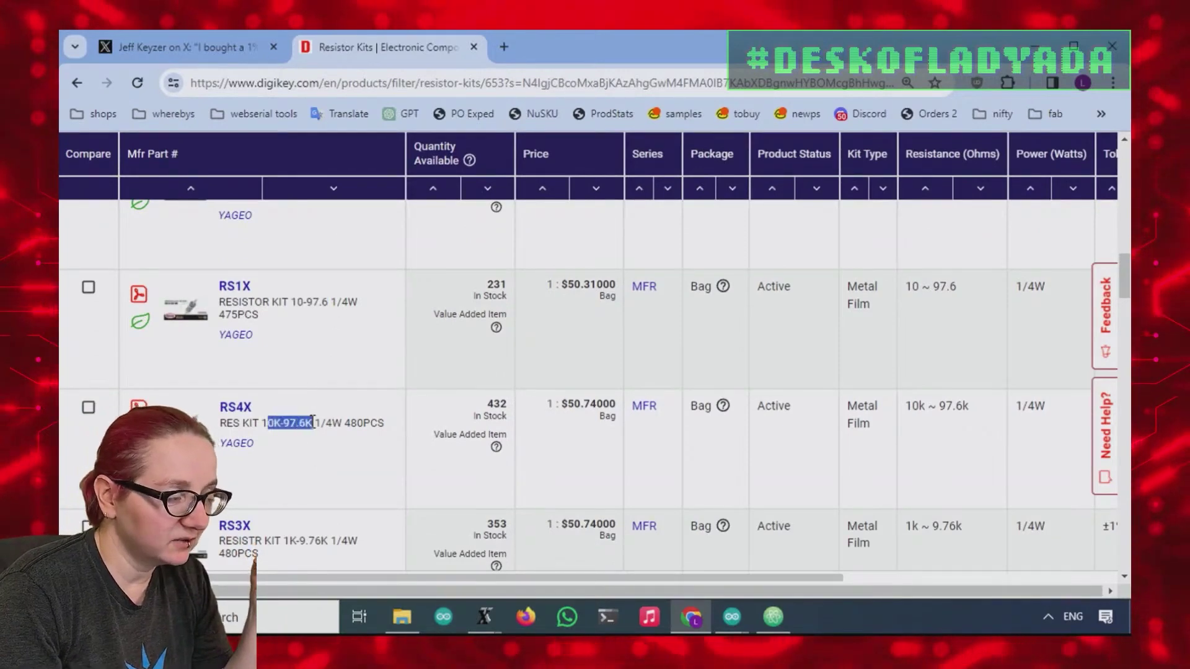
scroll(424, 354, down, 1)
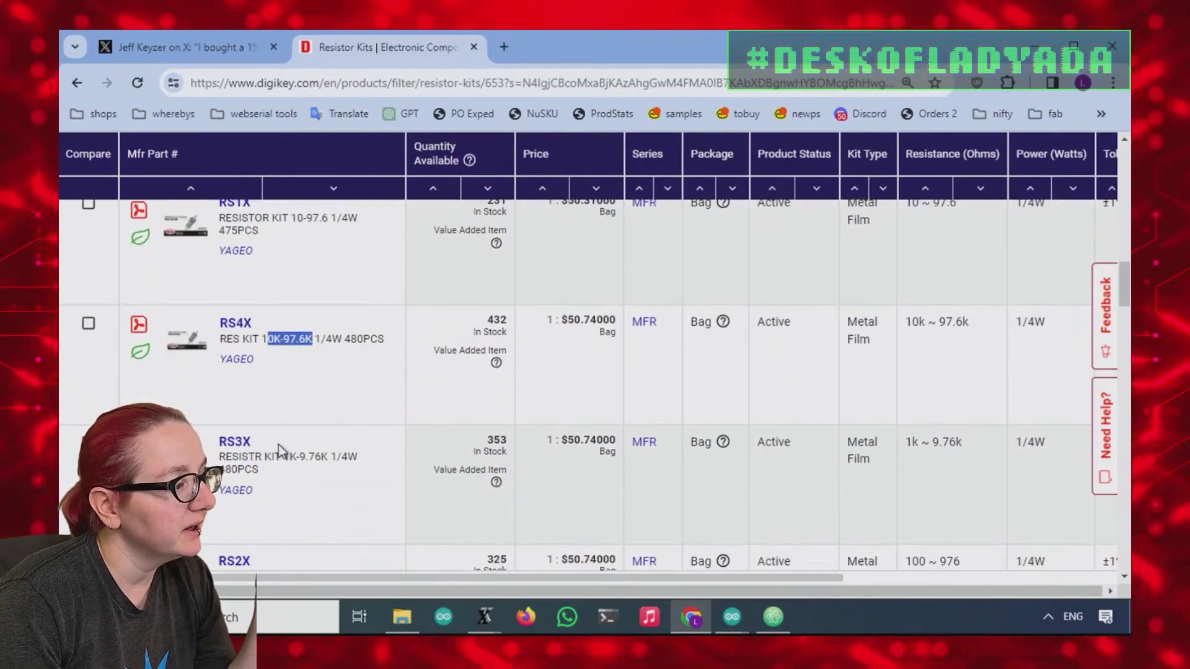
scroll(533, 365, down, 3)
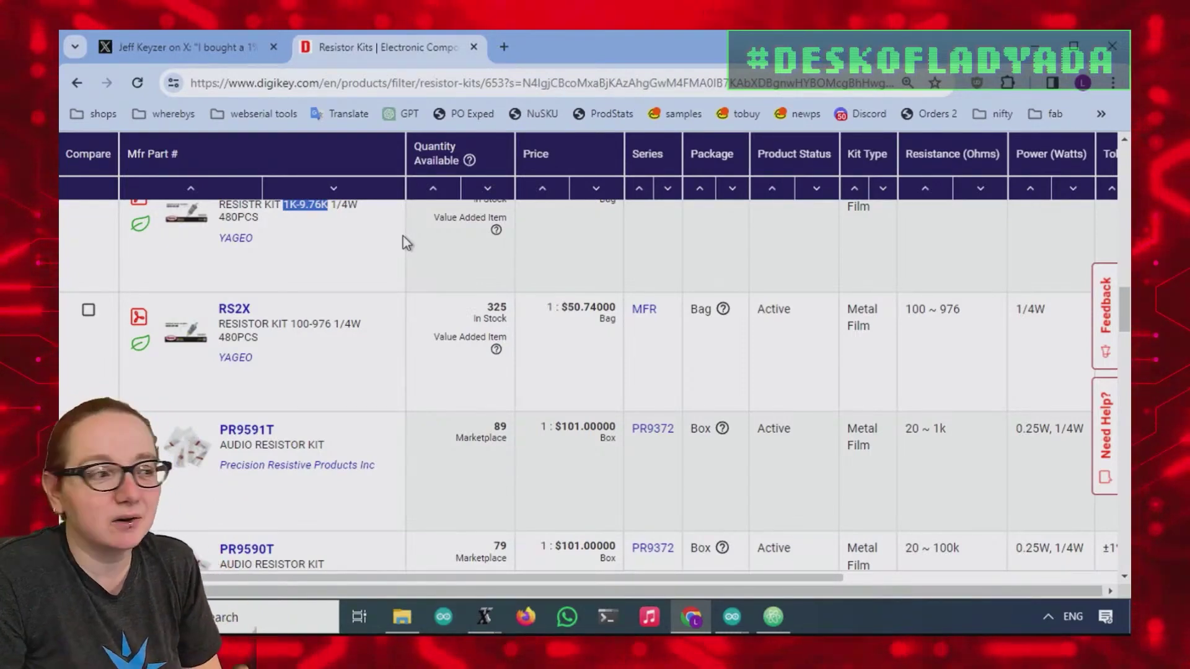
scroll(238, 500, up, 1)
scroll(347, 498, up, 1)
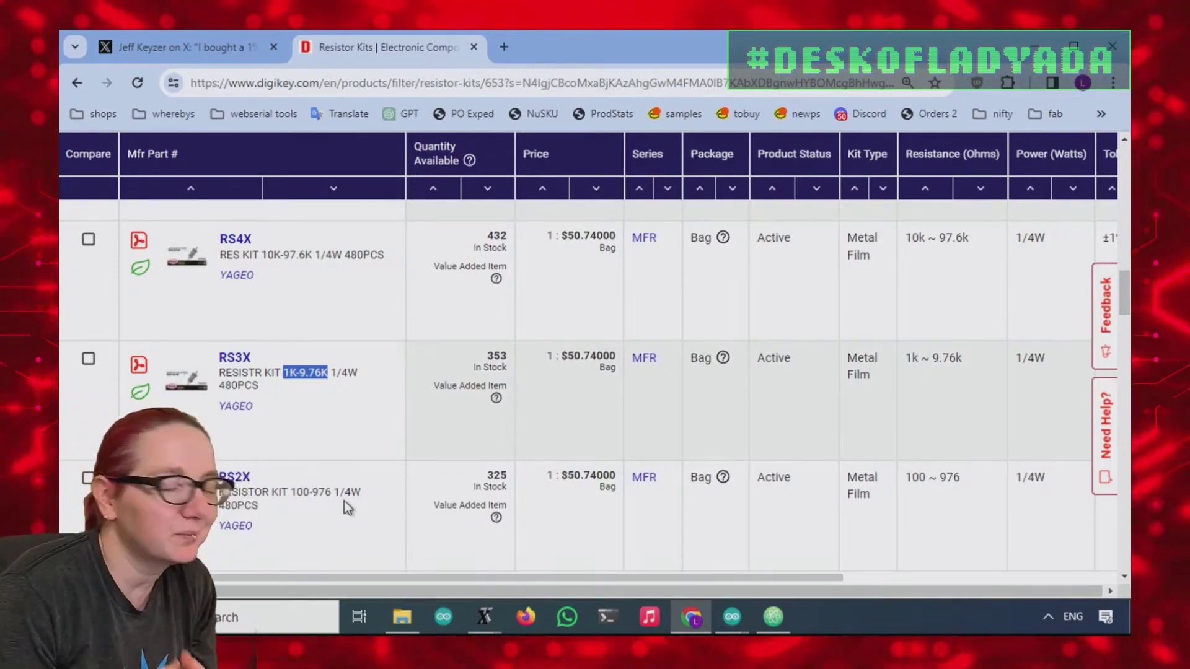
scroll(344, 501, up, 1)
scroll(273, 494, down, 2)
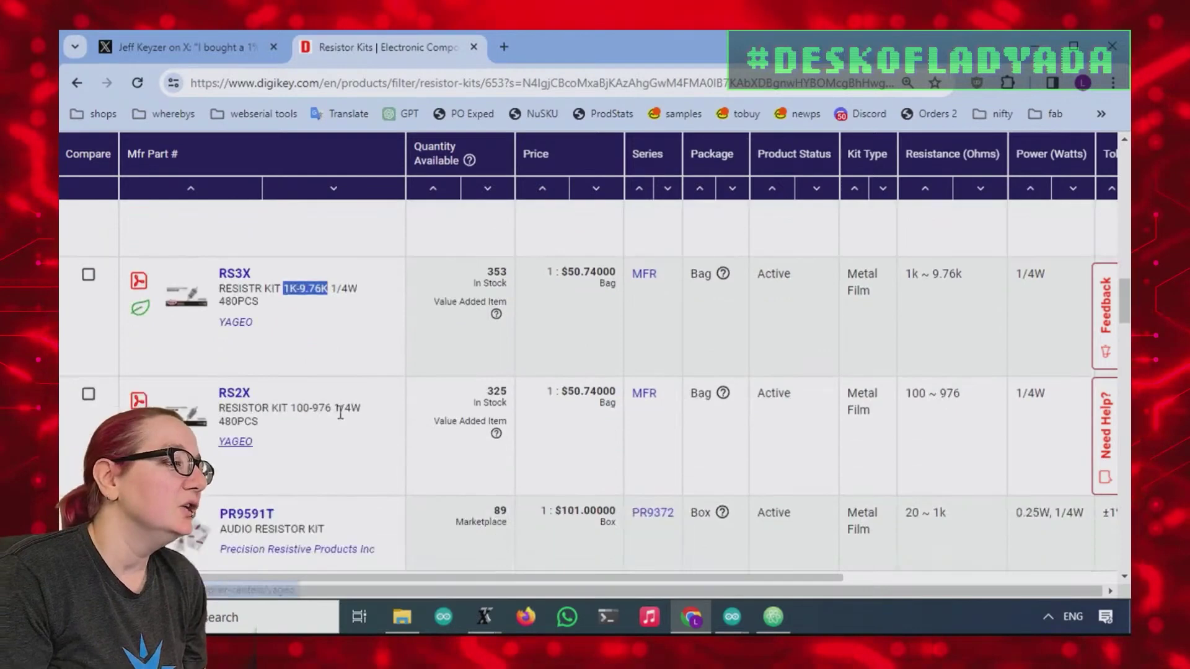
scroll(369, 346, up, 1)
scroll(367, 409, up, 1)
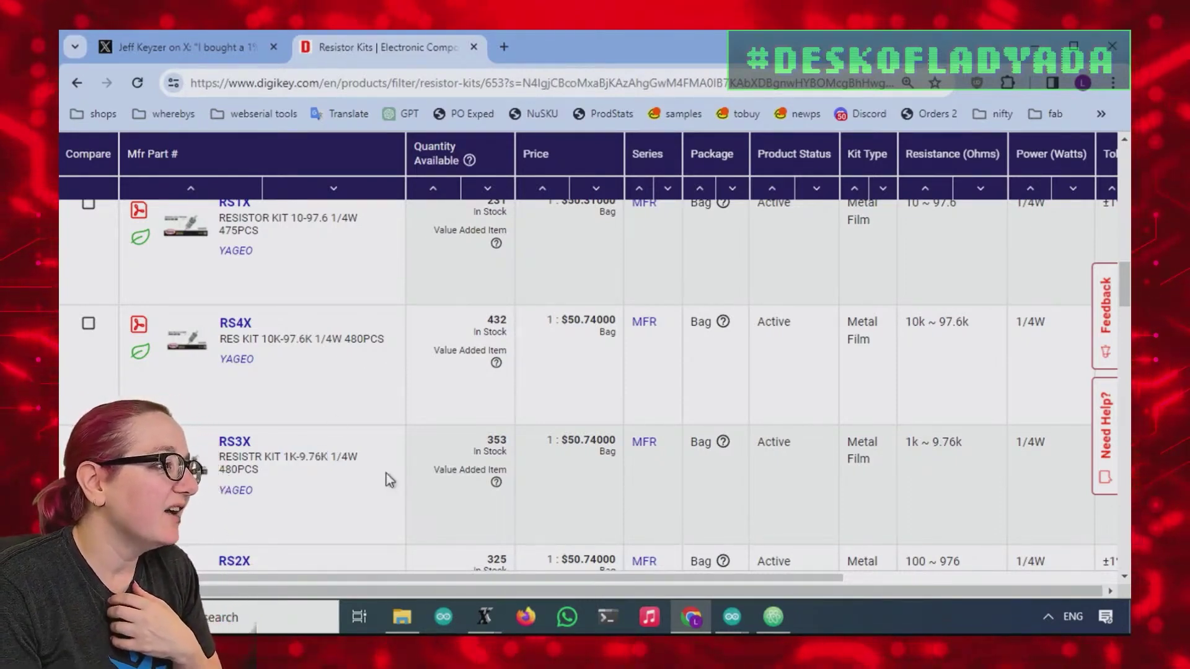
scroll(385, 474, up, 3)
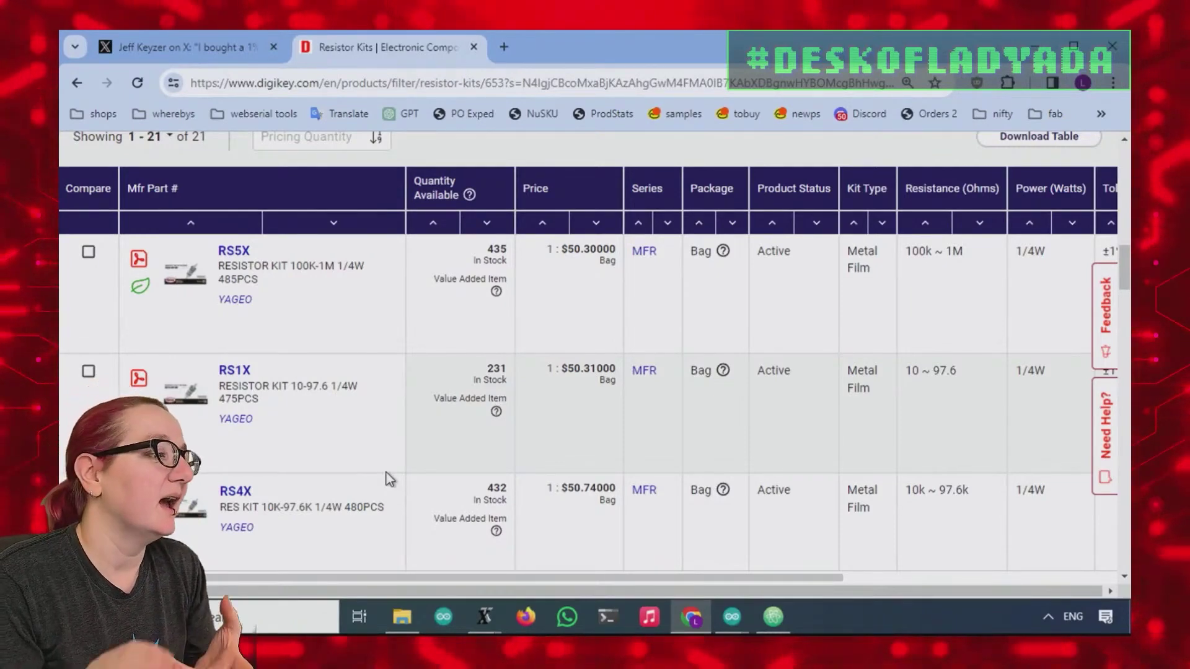
scroll(392, 307, down, 1)
scroll(279, 428, down, 1)
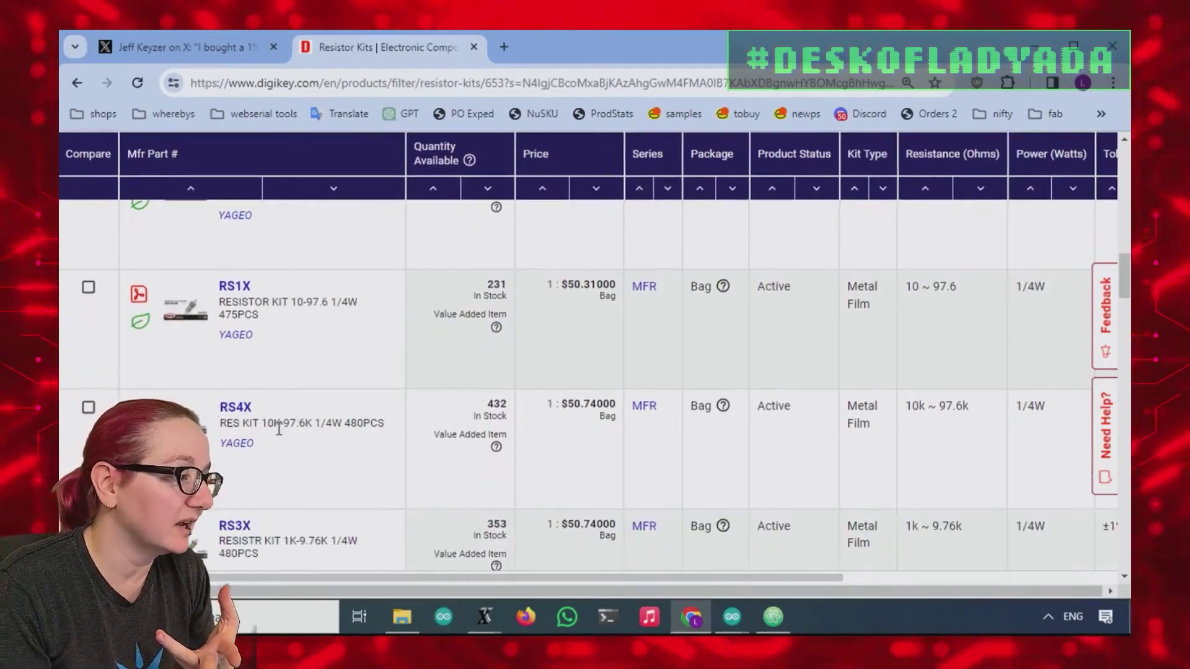
scroll(339, 457, up, 2)
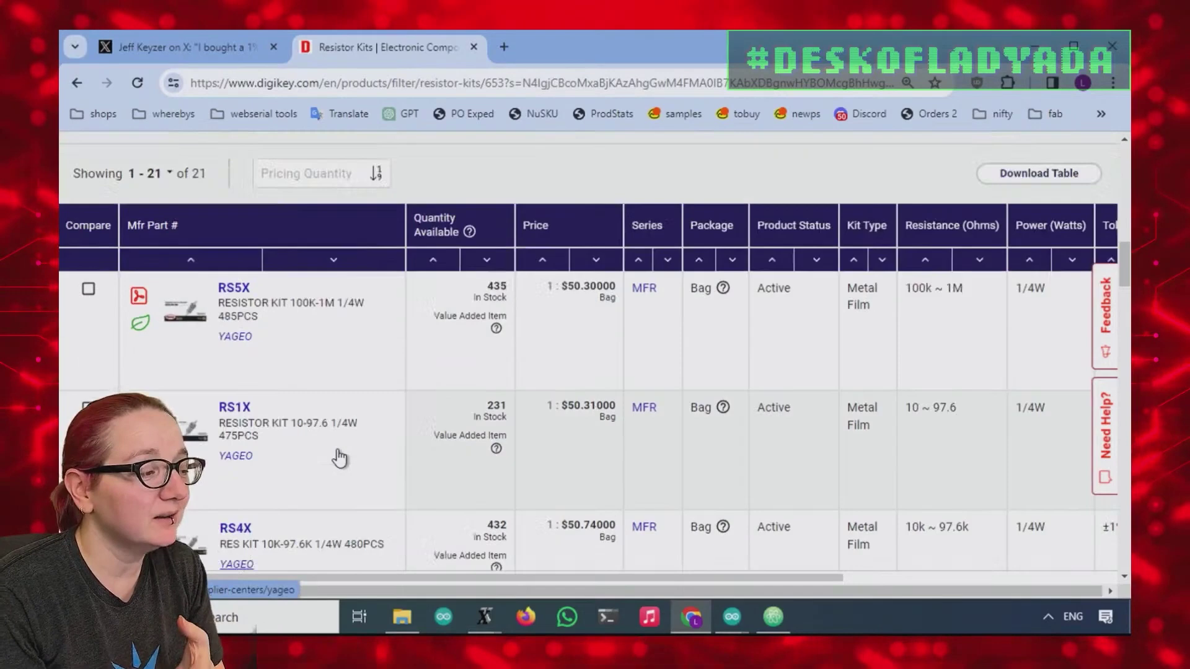
scroll(332, 458, down, 3)
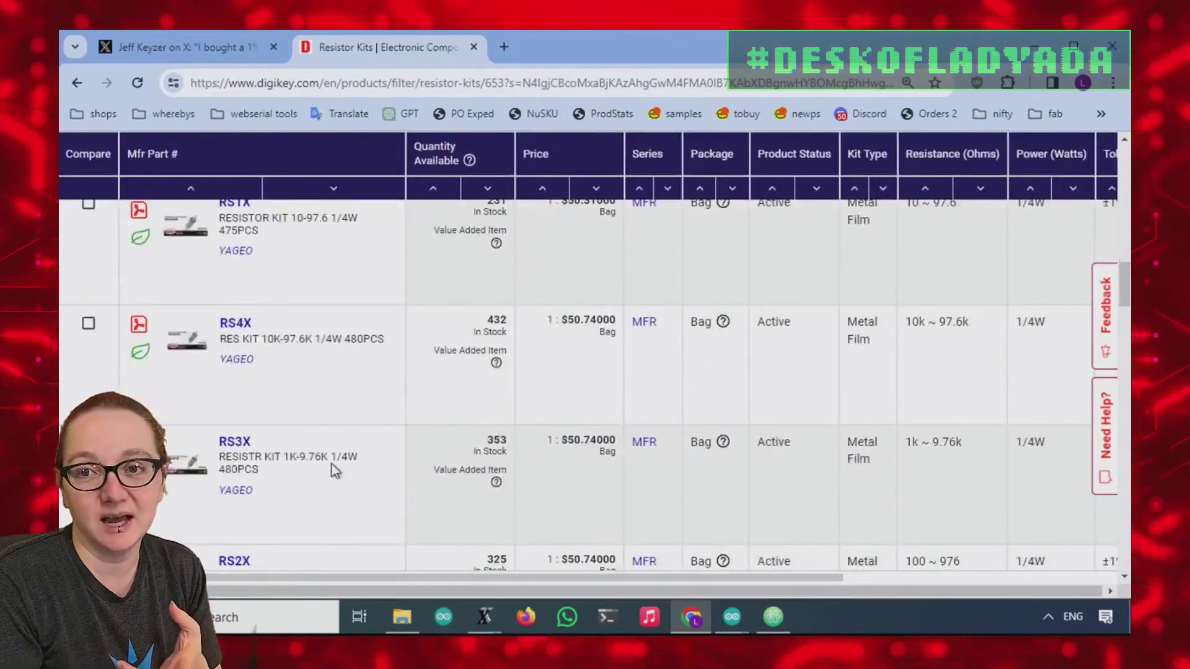
scroll(332, 463, down, 3)
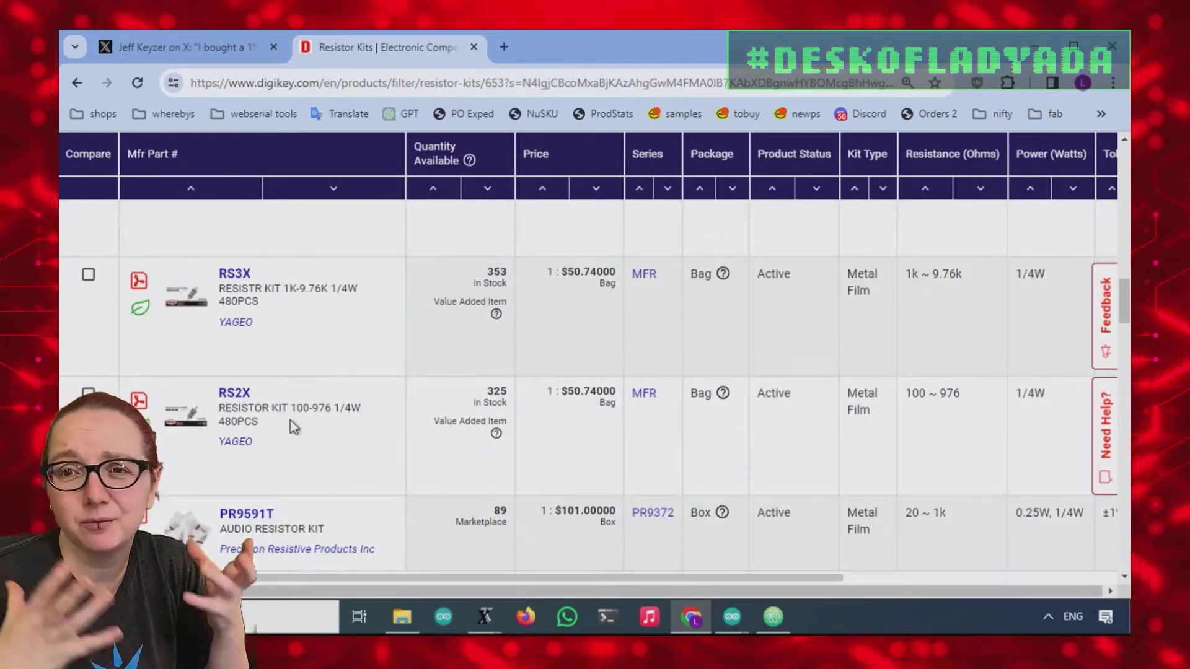
scroll(395, 366, up, 5)
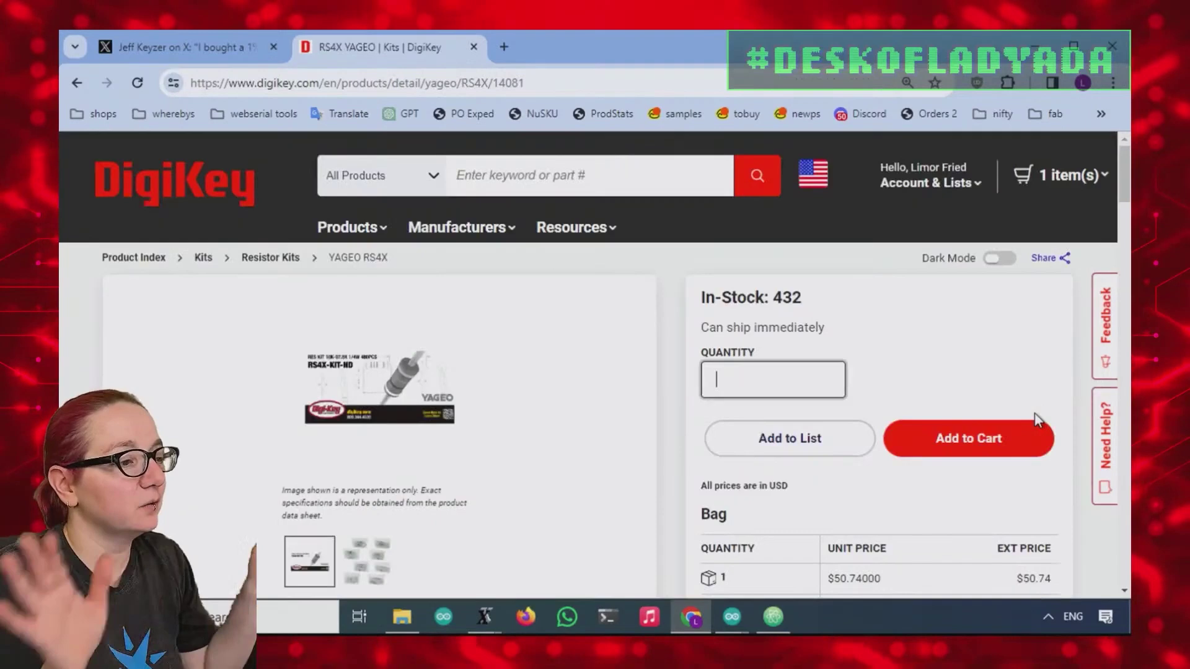
On the RS4X 10K–97.6K 1/4W kit page, select the DigiKey part number RS4X-KIT-ND.
scroll(949, 279, down, 3)
scroll(930, 295, up, 1)
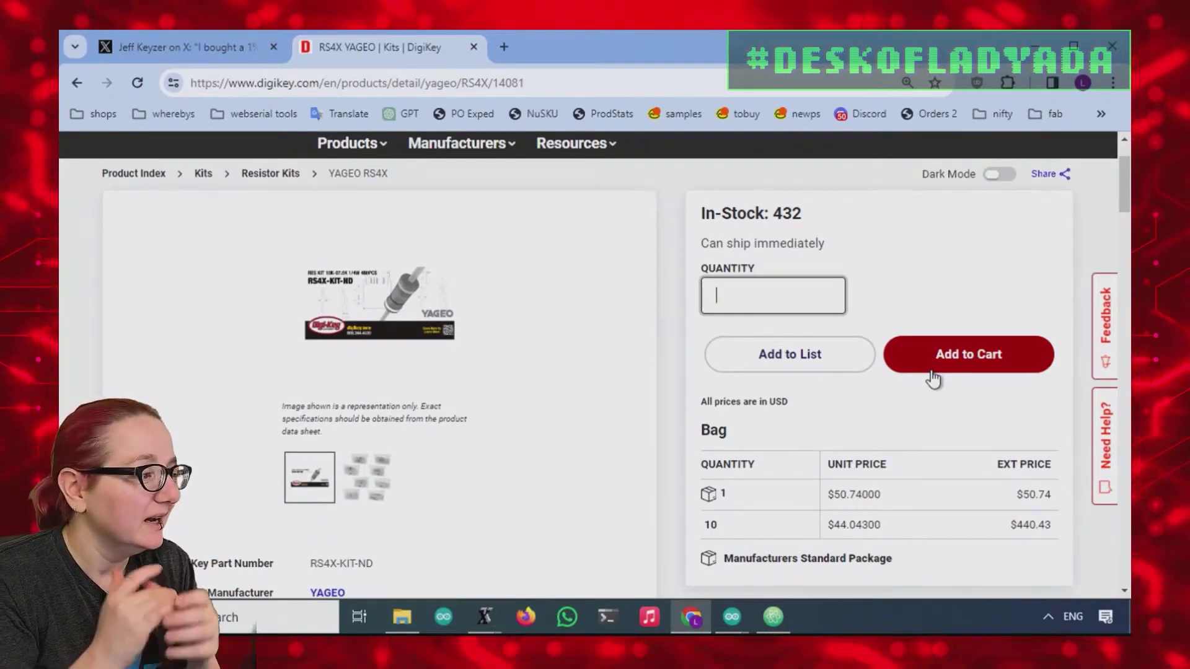
scroll(932, 379, down, 1)
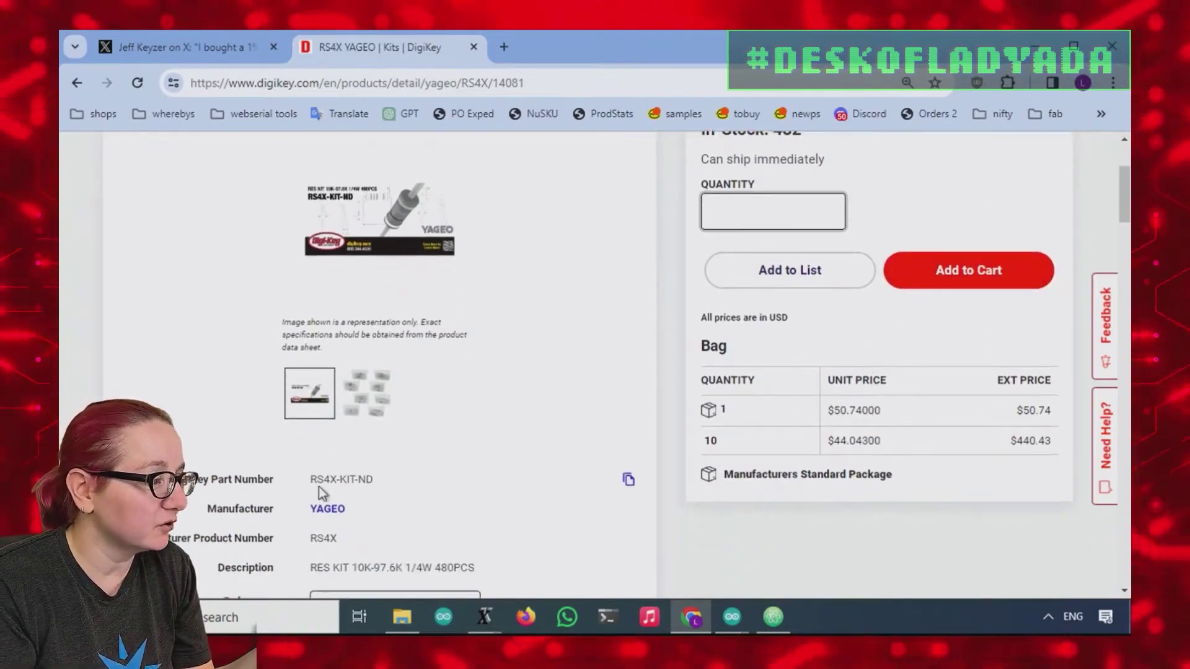
drag(310, 481, 375, 481)
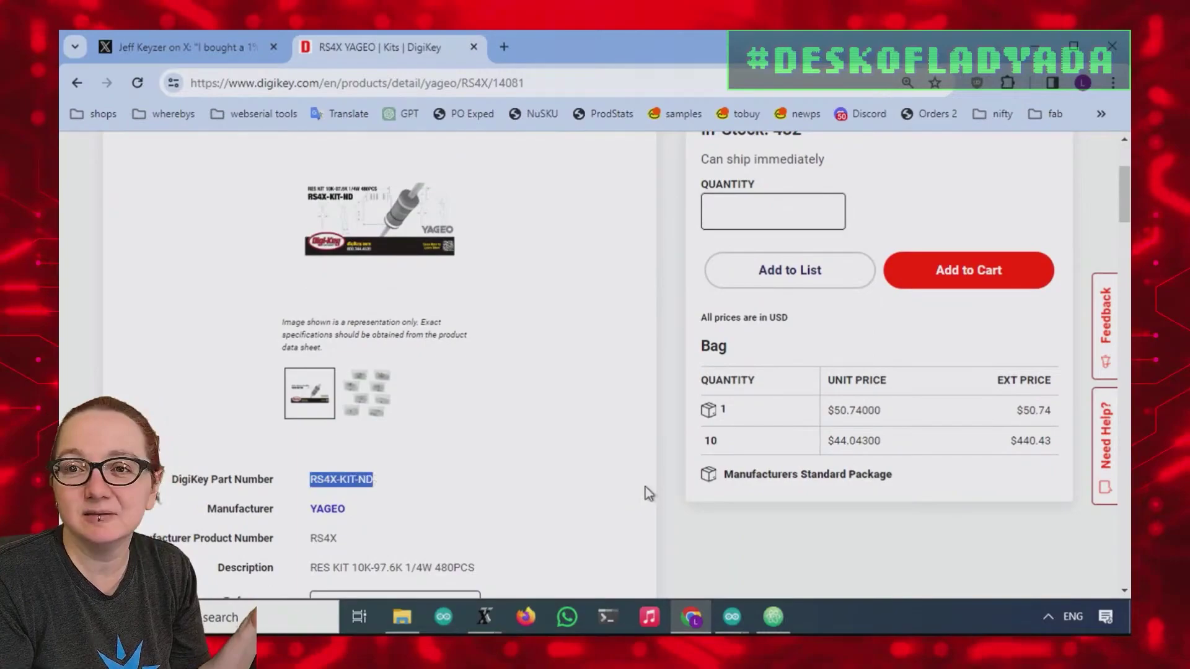